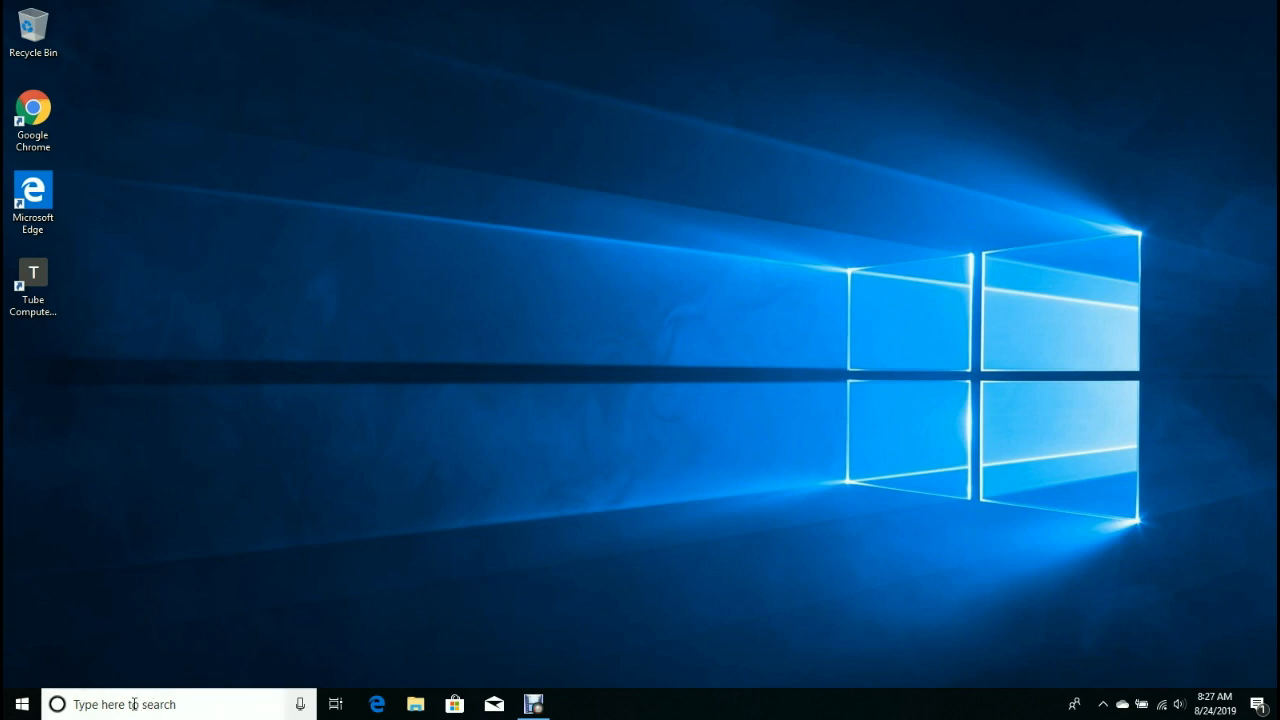
Search 'word' in Windows Search and launch WordPad from the Apps results.
{"action": "left_click", "coordinate": [134, 705]}
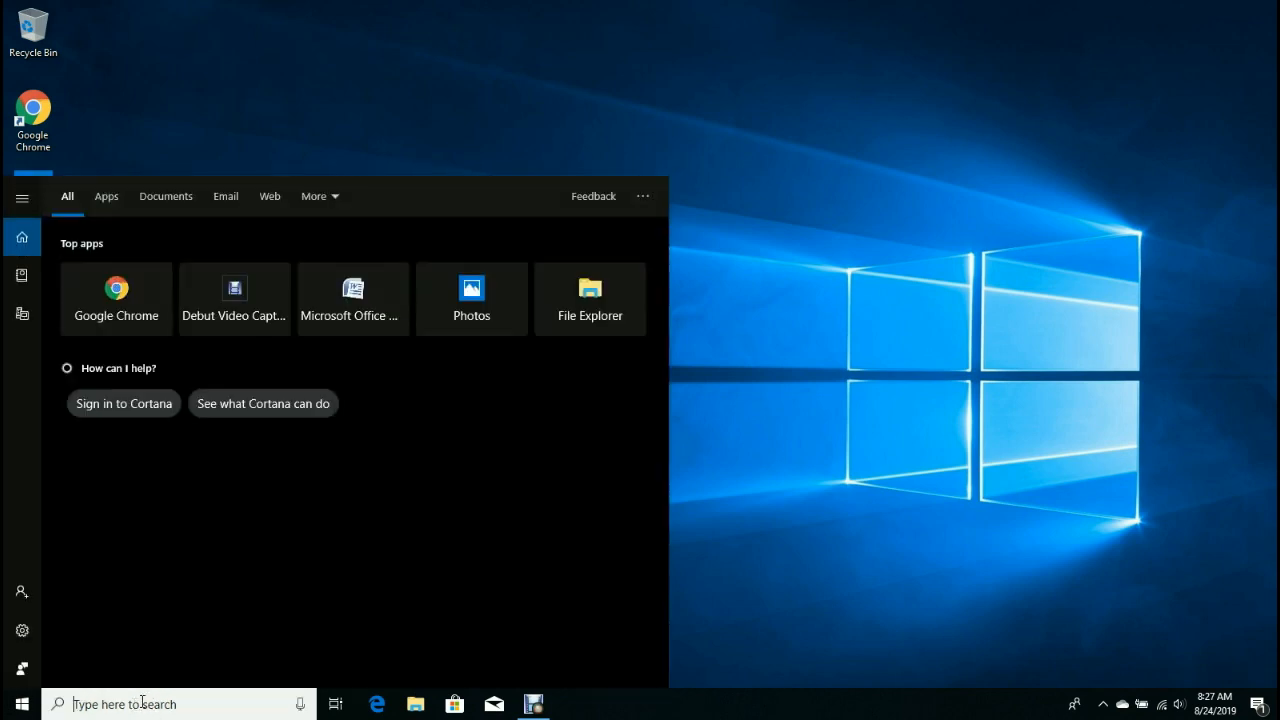
{"action": "type", "text": "wor"}
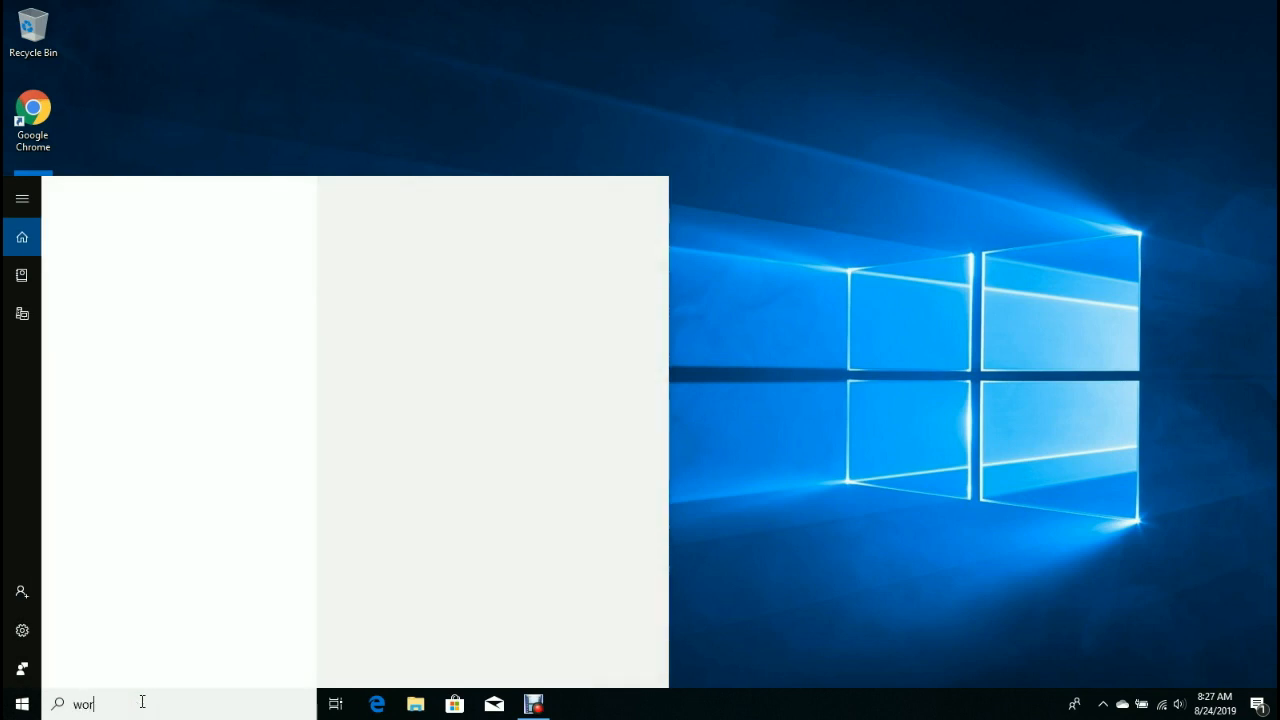
{"action": "type", "text": "d"}
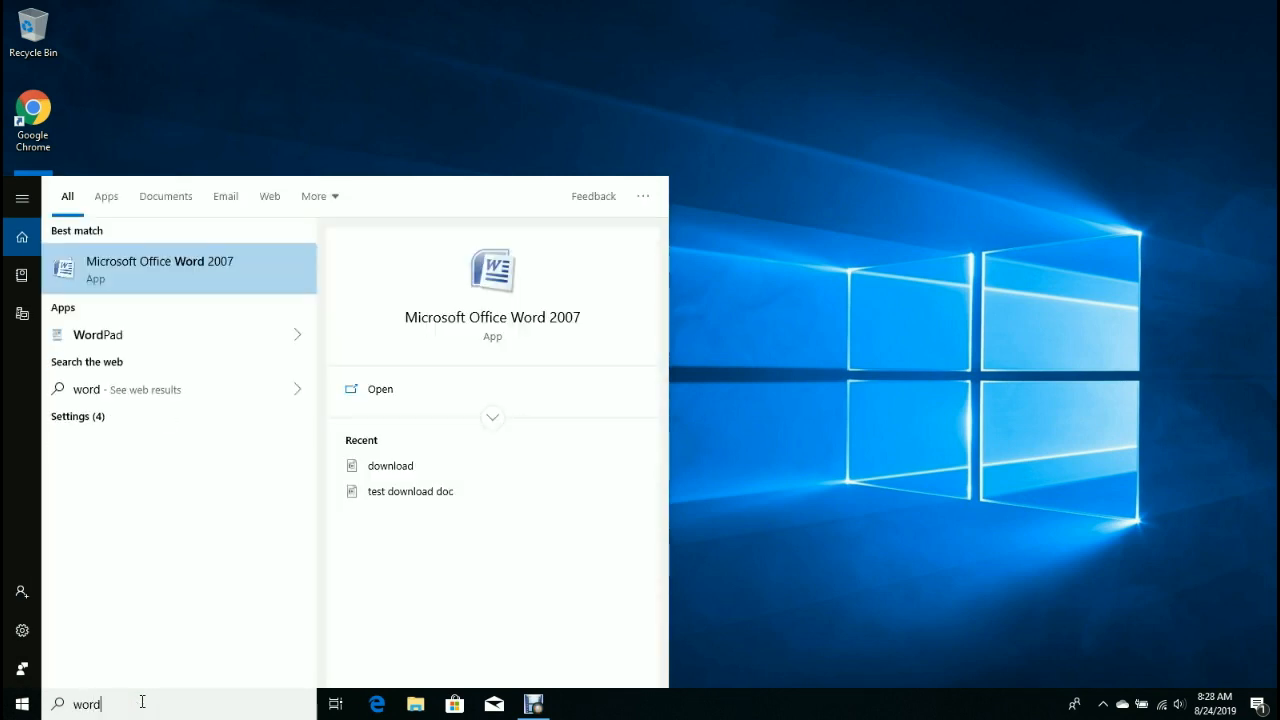
{"action": "left_click", "coordinate": [98, 336]}
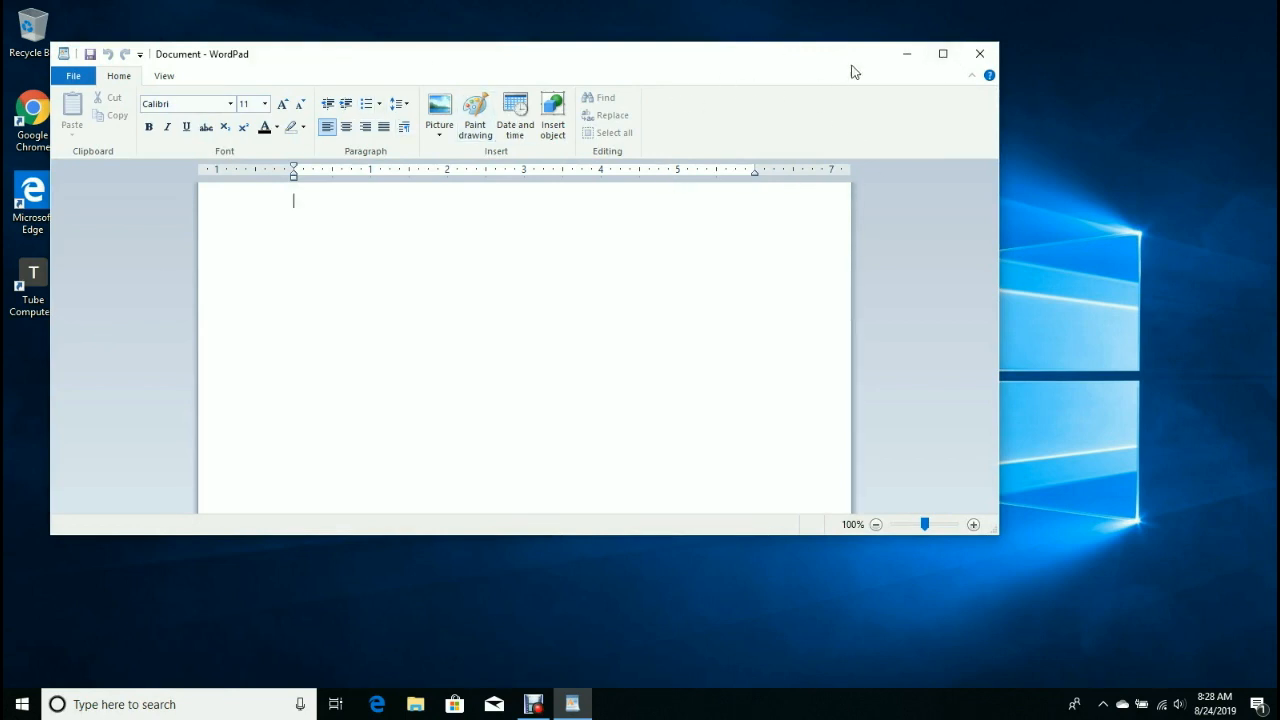
Maximize the WordPad window and add a blank first line to the document.
{"action": "left_click", "coordinate": [943, 55]}
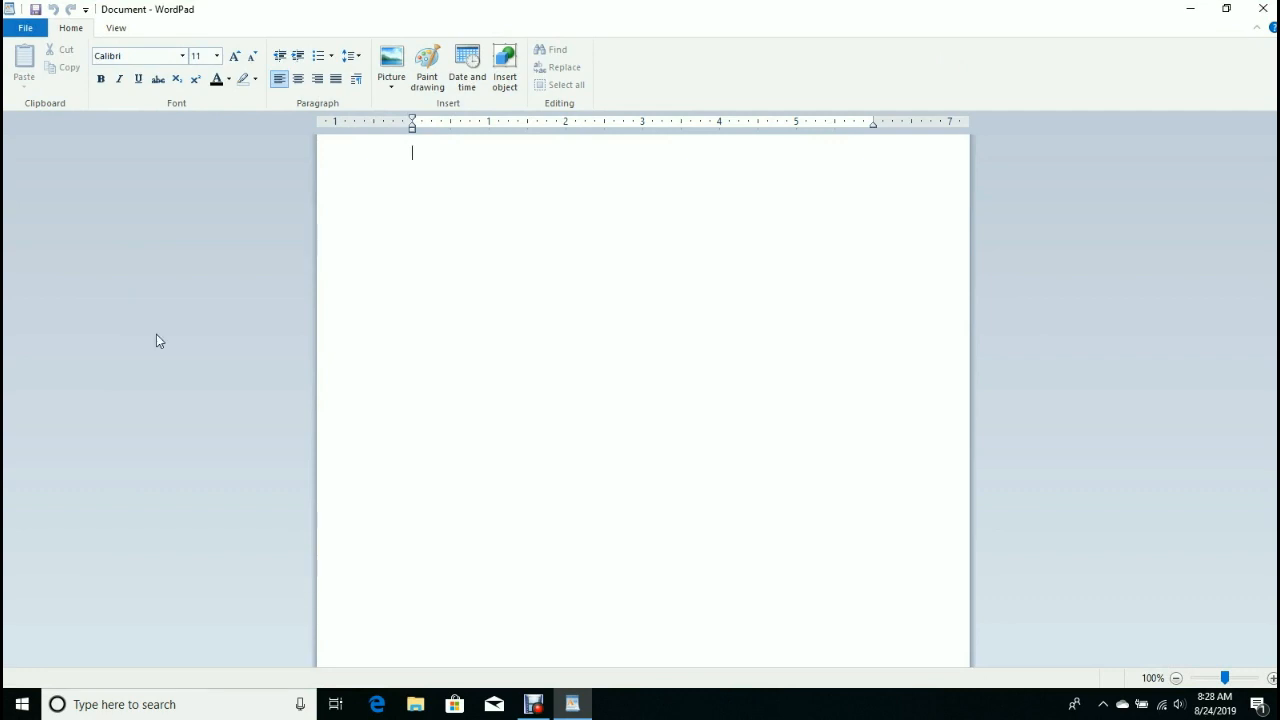
{"action": "key", "text": "Return"}
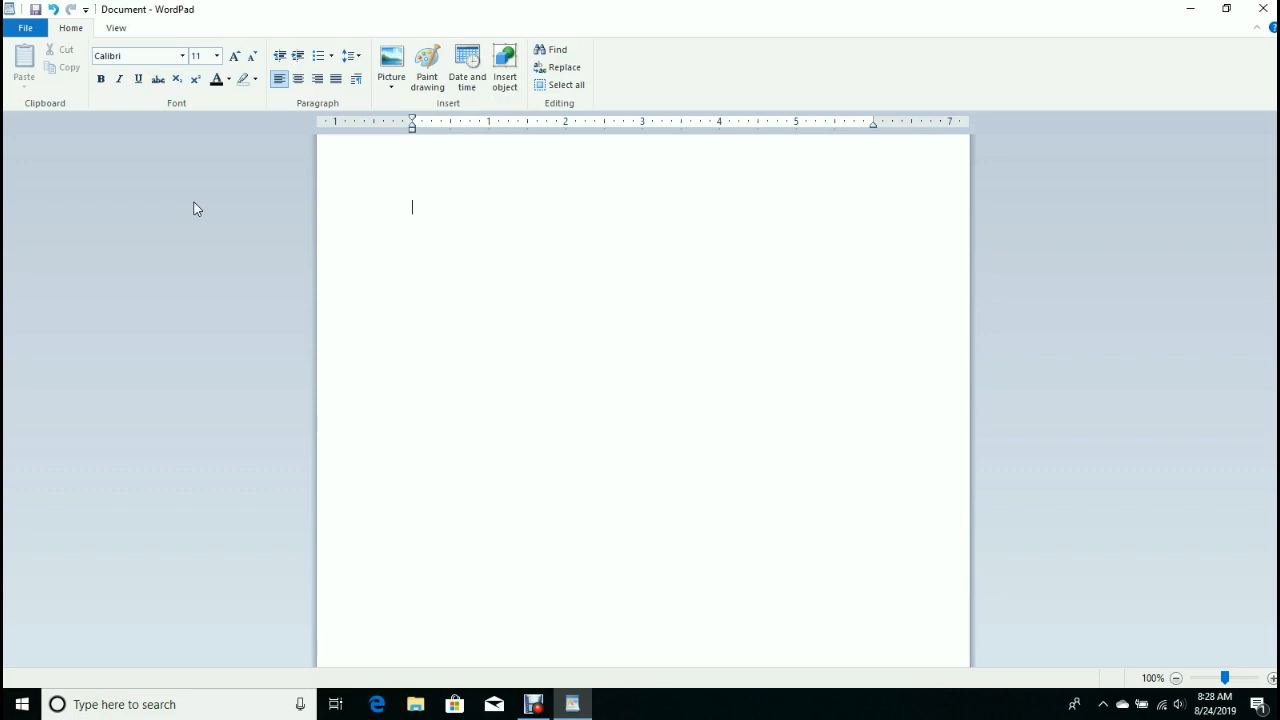
Set the typing font to Comic Sans MS at size 14.
{"action": "left_click", "coordinate": [182, 57]}
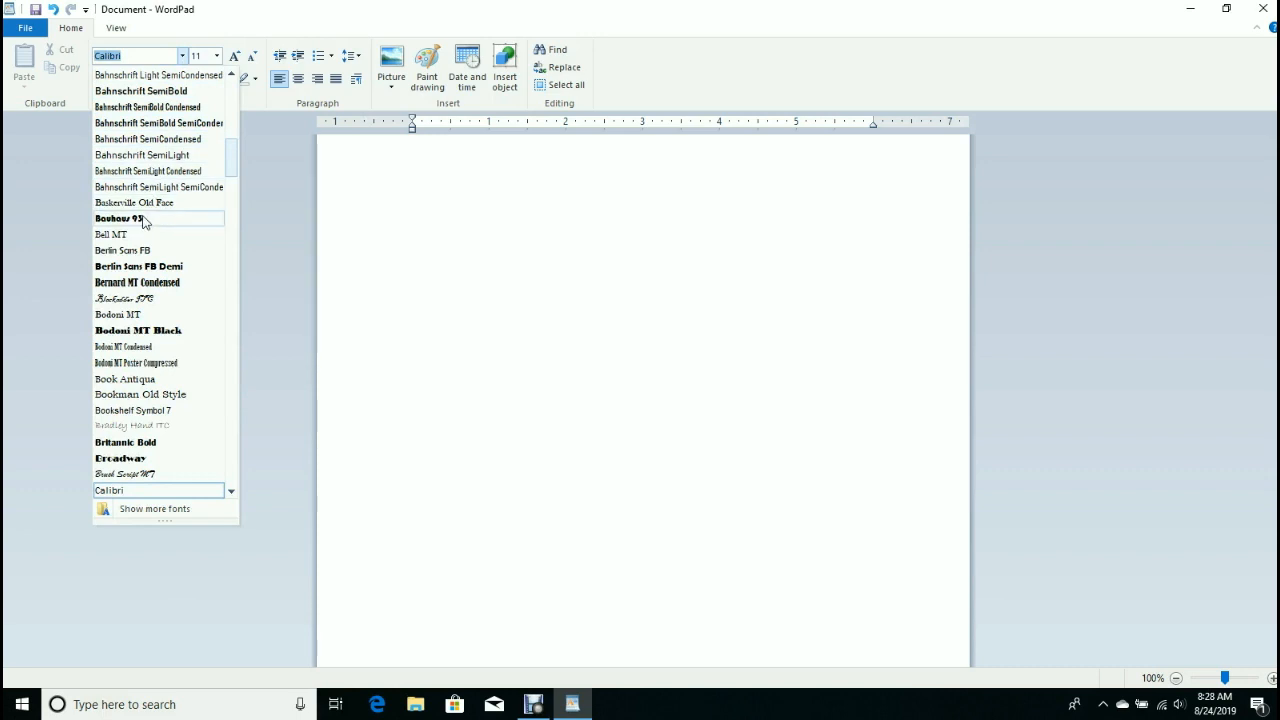
{"action": "scroll", "coordinate": [165, 228], "scroll_direction": "down", "scroll_amount": 3}
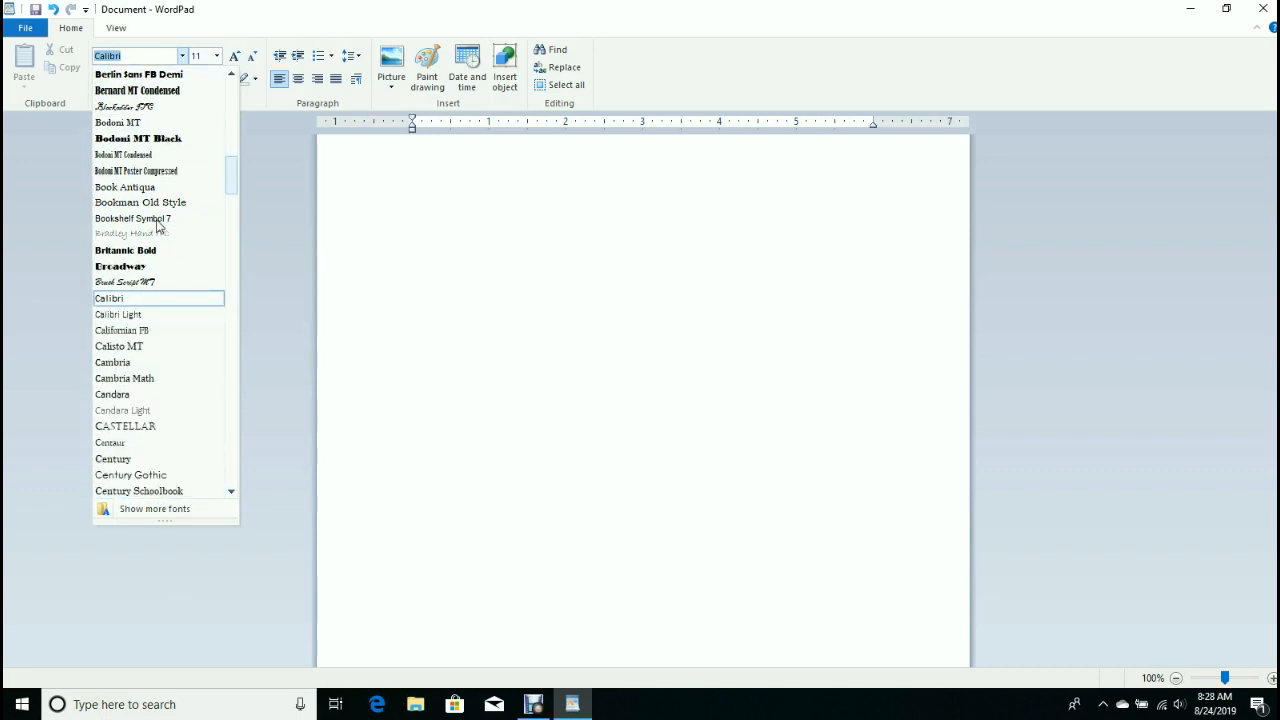
{"action": "scroll", "coordinate": [157, 226], "scroll_direction": "down", "scroll_amount": 2}
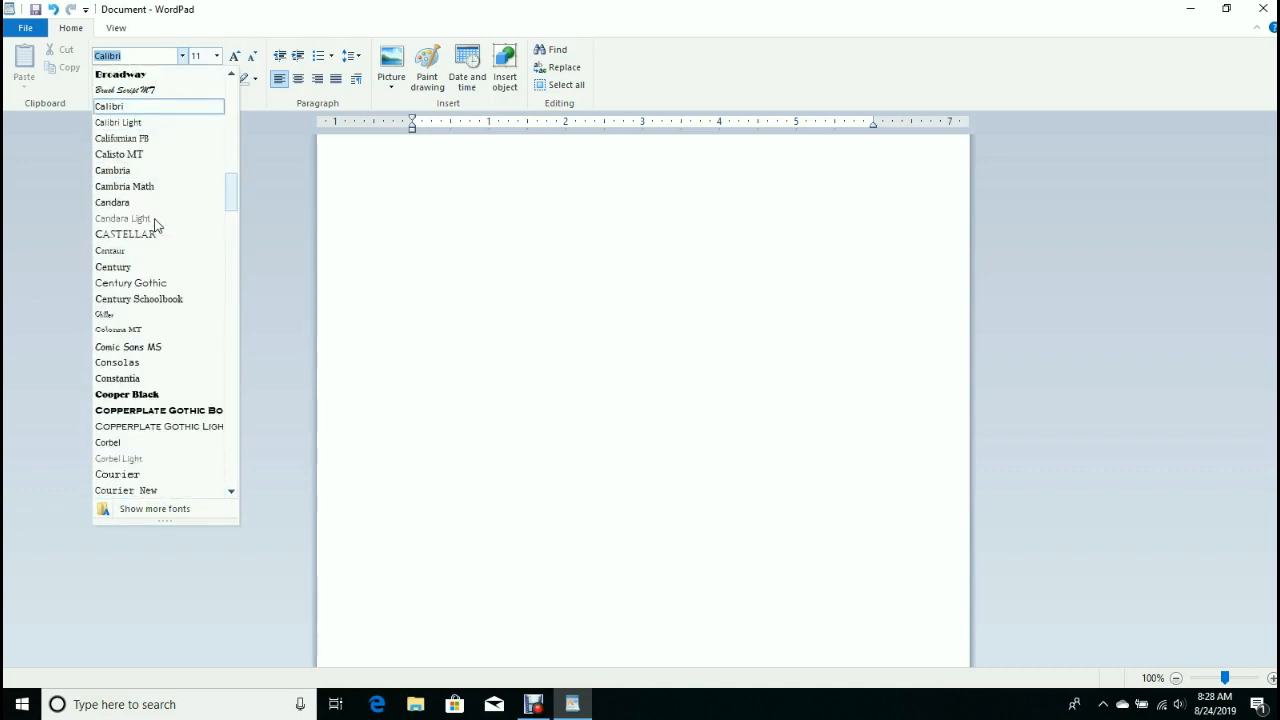
{"action": "scroll", "coordinate": [155, 226], "scroll_direction": "down", "scroll_amount": 1}
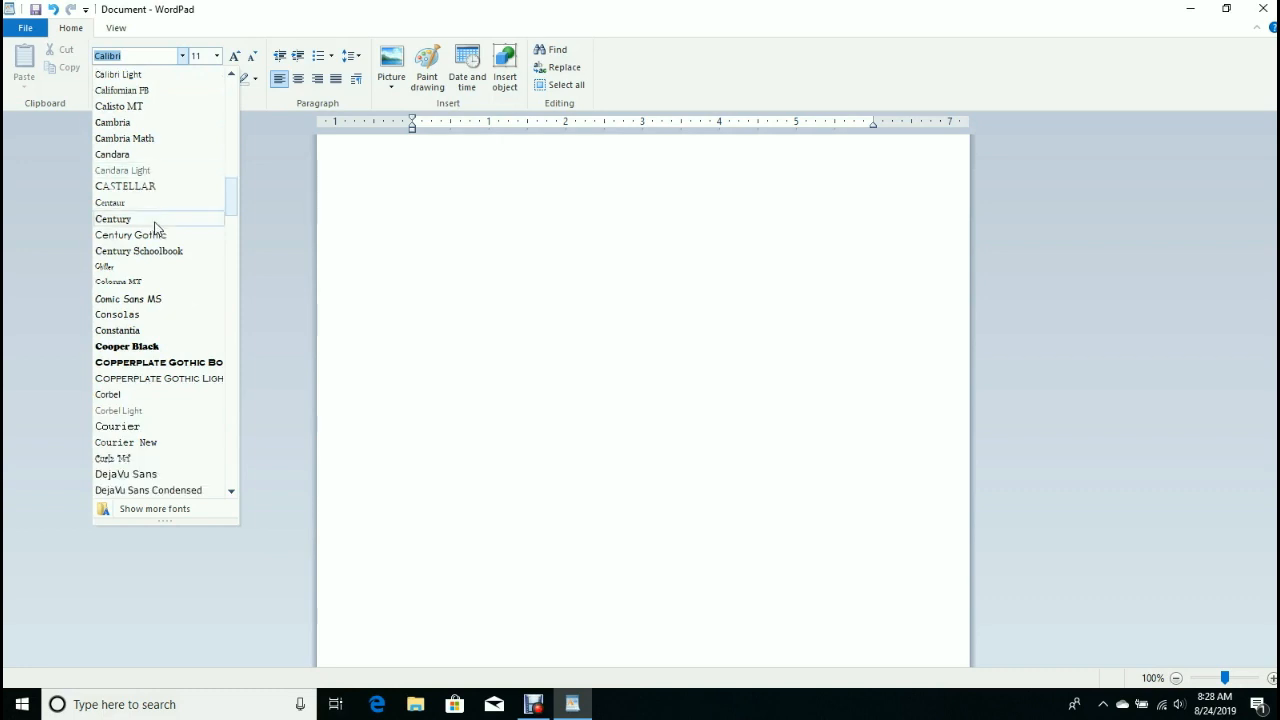
{"action": "left_click", "coordinate": [152, 299]}
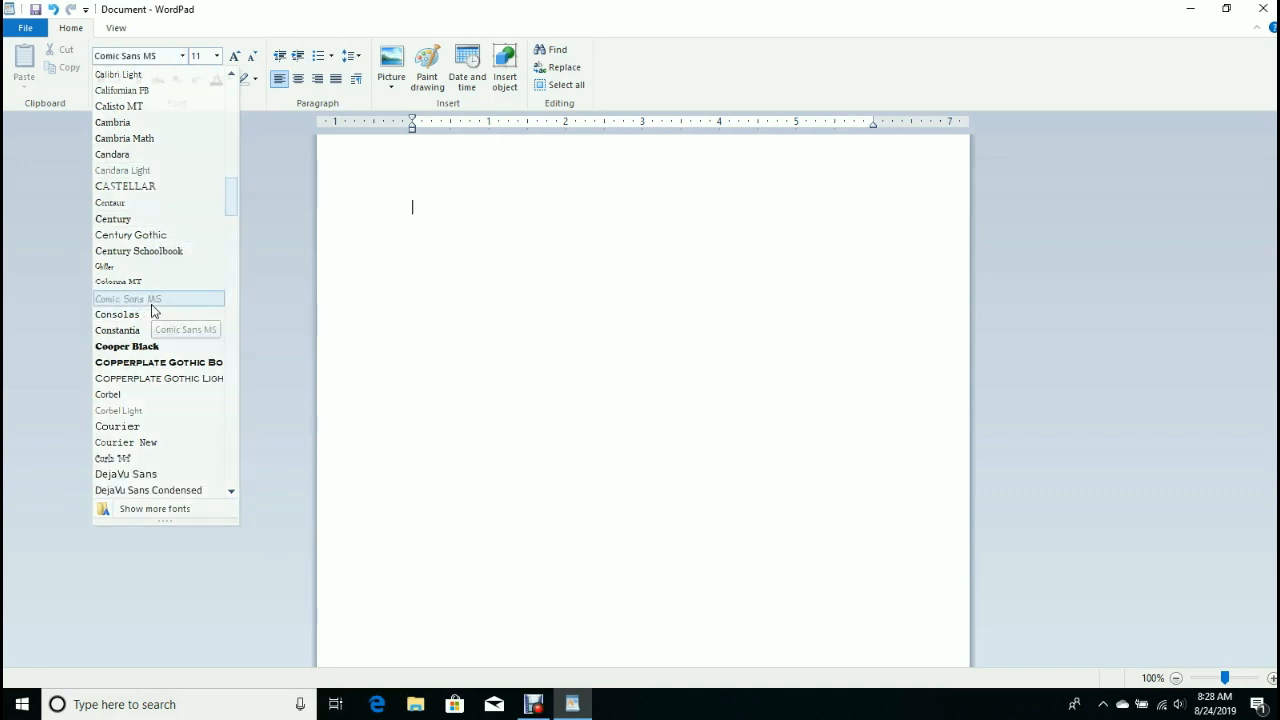
{"action": "left_click", "coordinate": [217, 57]}
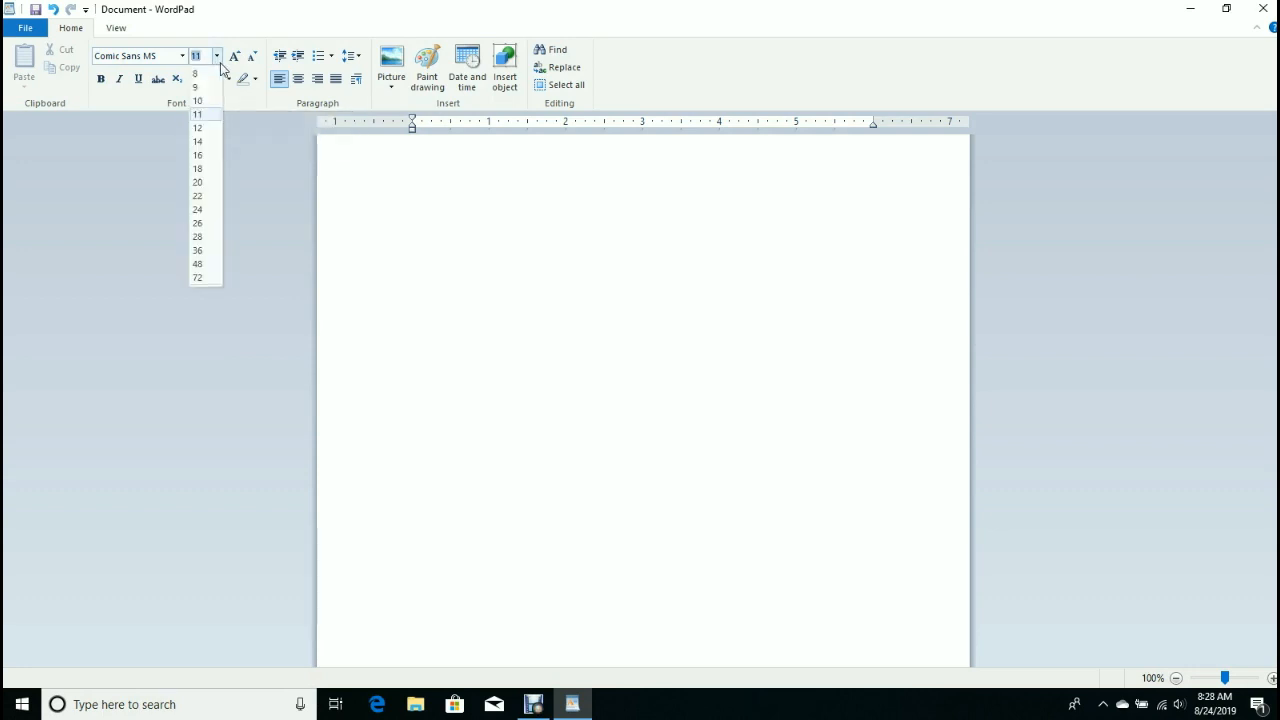
{"action": "left_click", "coordinate": [207, 142]}
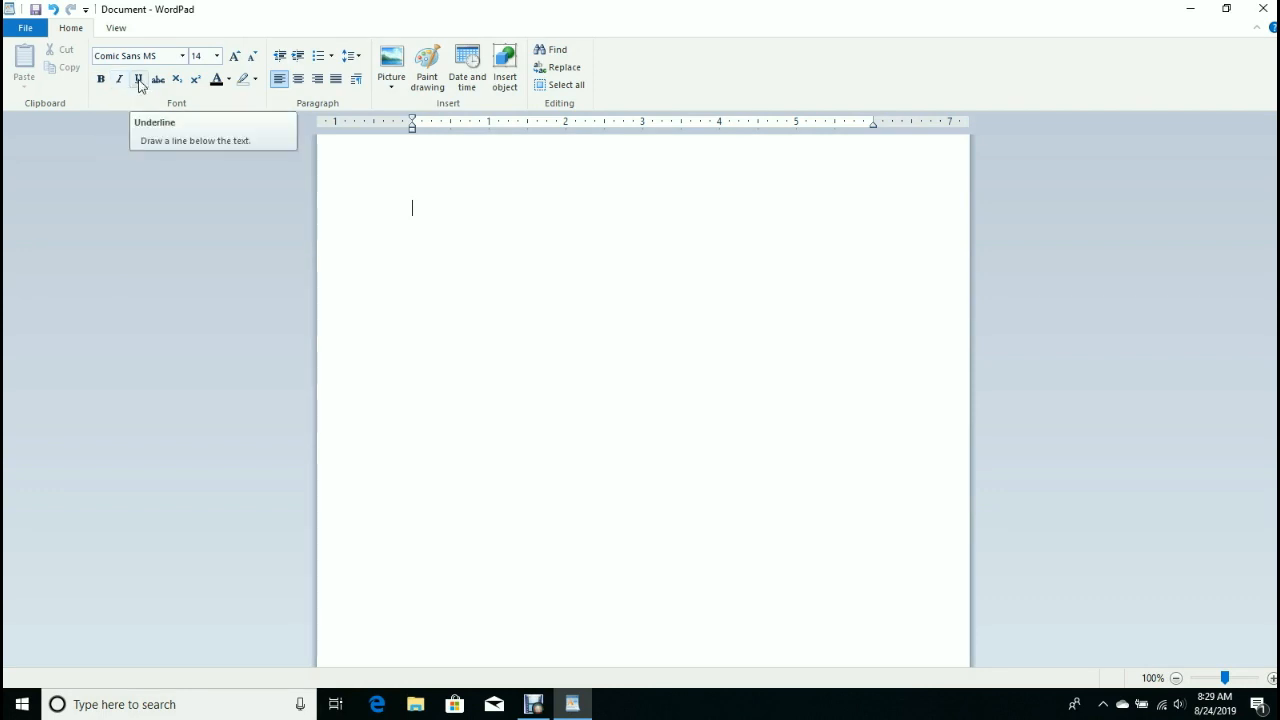
Turn on underlining for the text about to be typed.
{"action": "left_click", "coordinate": [139, 80]}
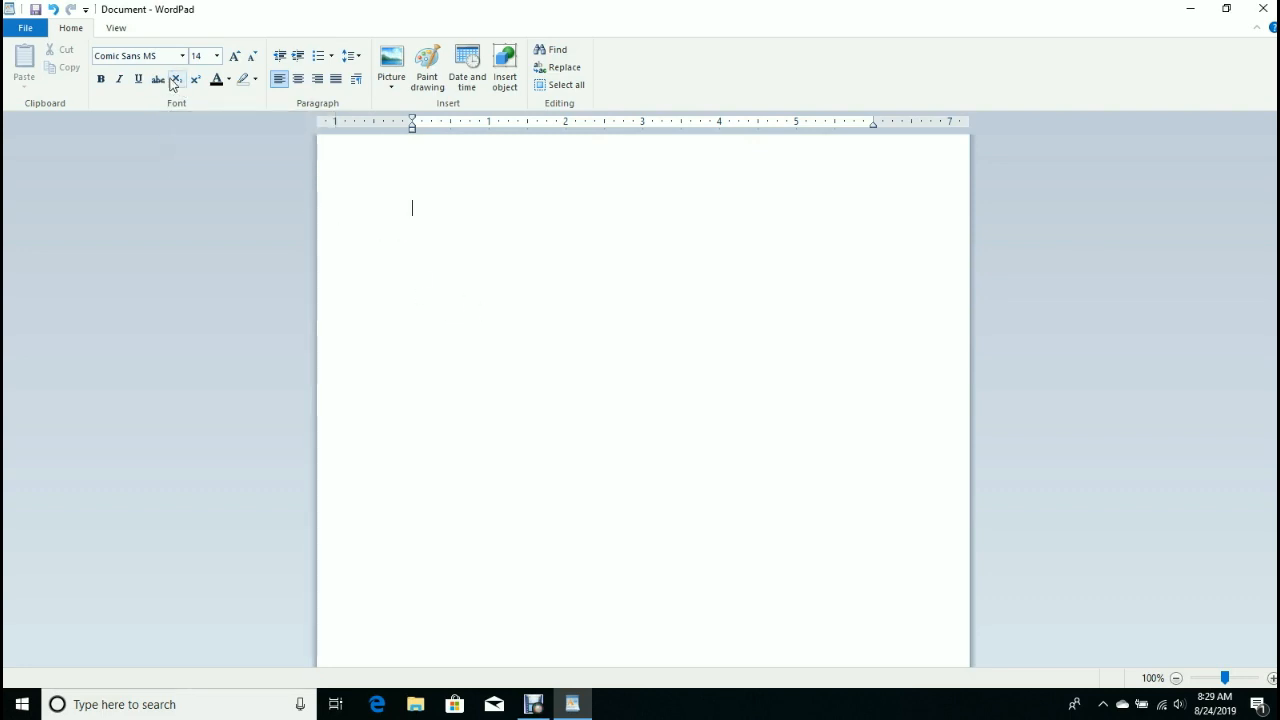
{"action": "left_click", "coordinate": [229, 82]}
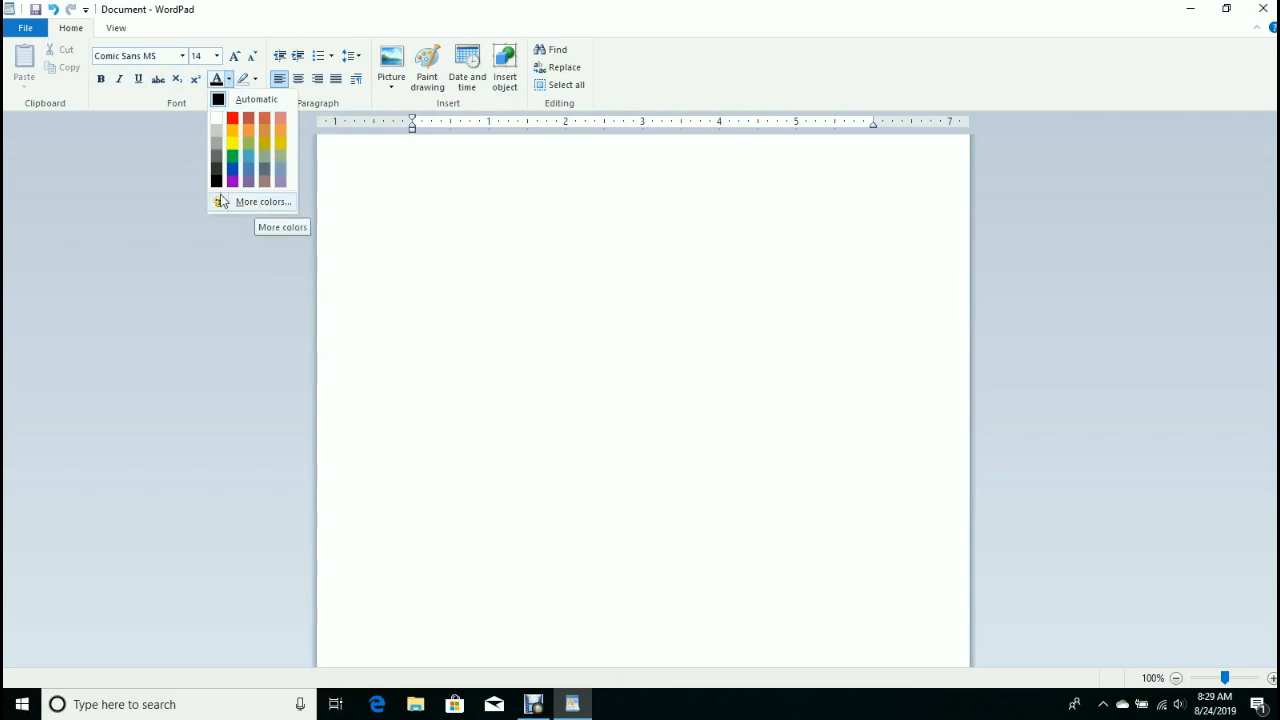
{"action": "left_click", "coordinate": [136, 194]}
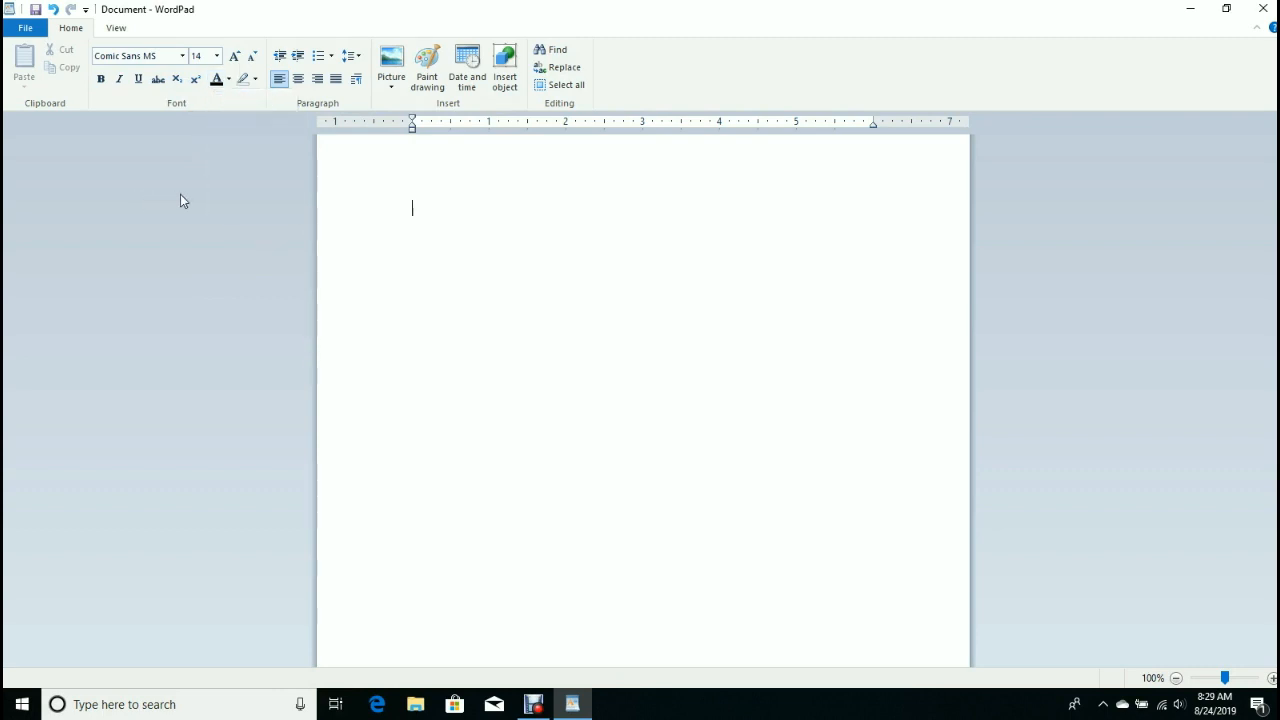
{"action": "left_click", "coordinate": [255, 80]}
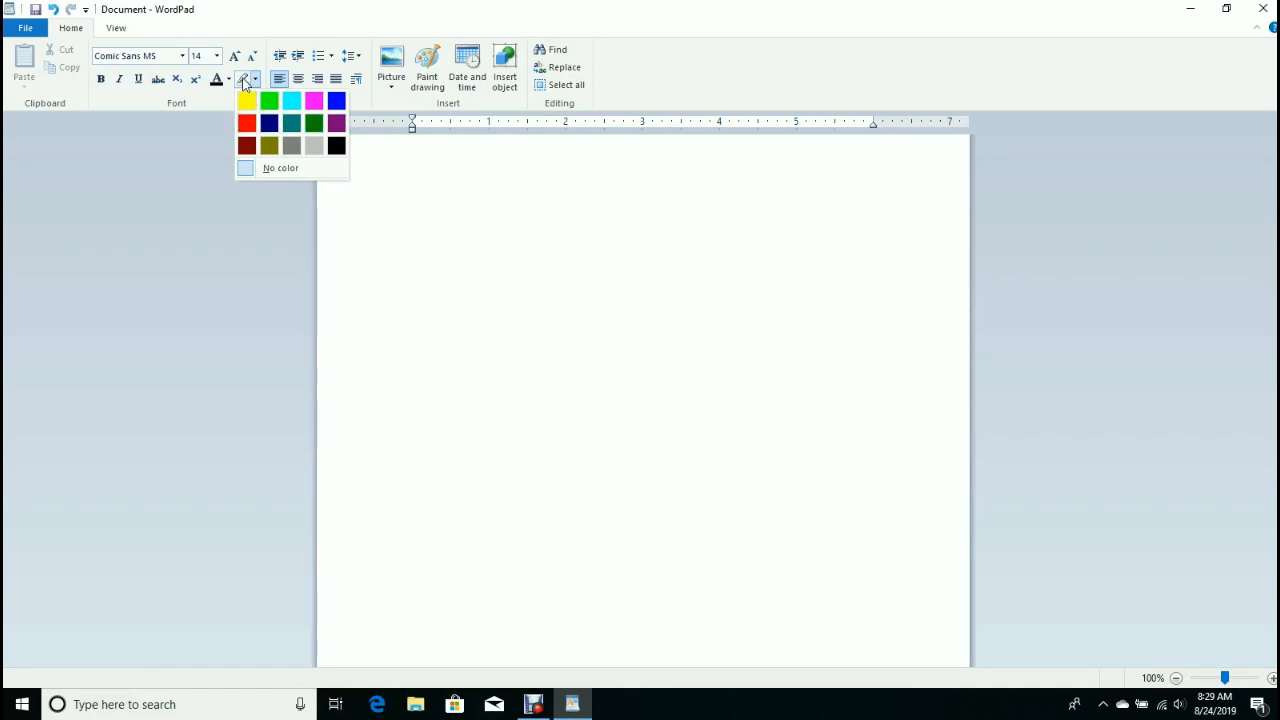
{"action": "left_click", "coordinate": [169, 212]}
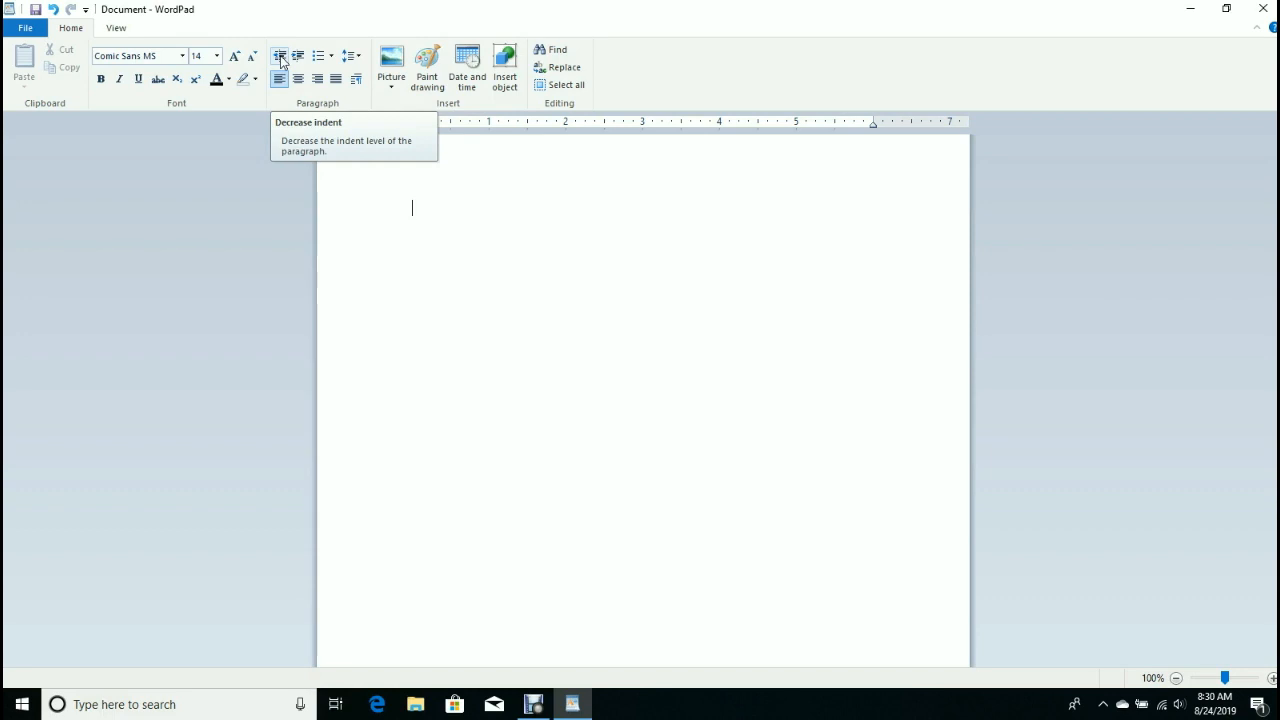
Apply a bullet to the empty line, remove it with Backspace, and reopen the list-style choices.
{"action": "left_click", "coordinate": [332, 57]}
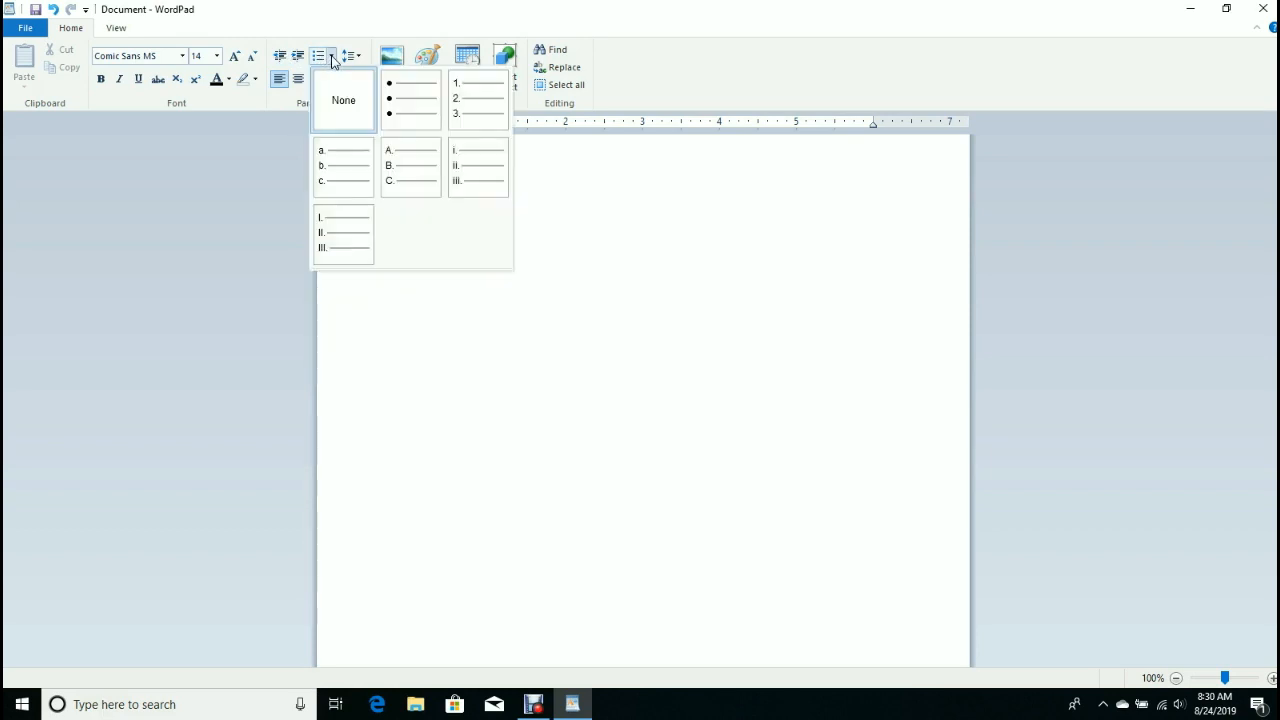
{"action": "left_click", "coordinate": [405, 106]}
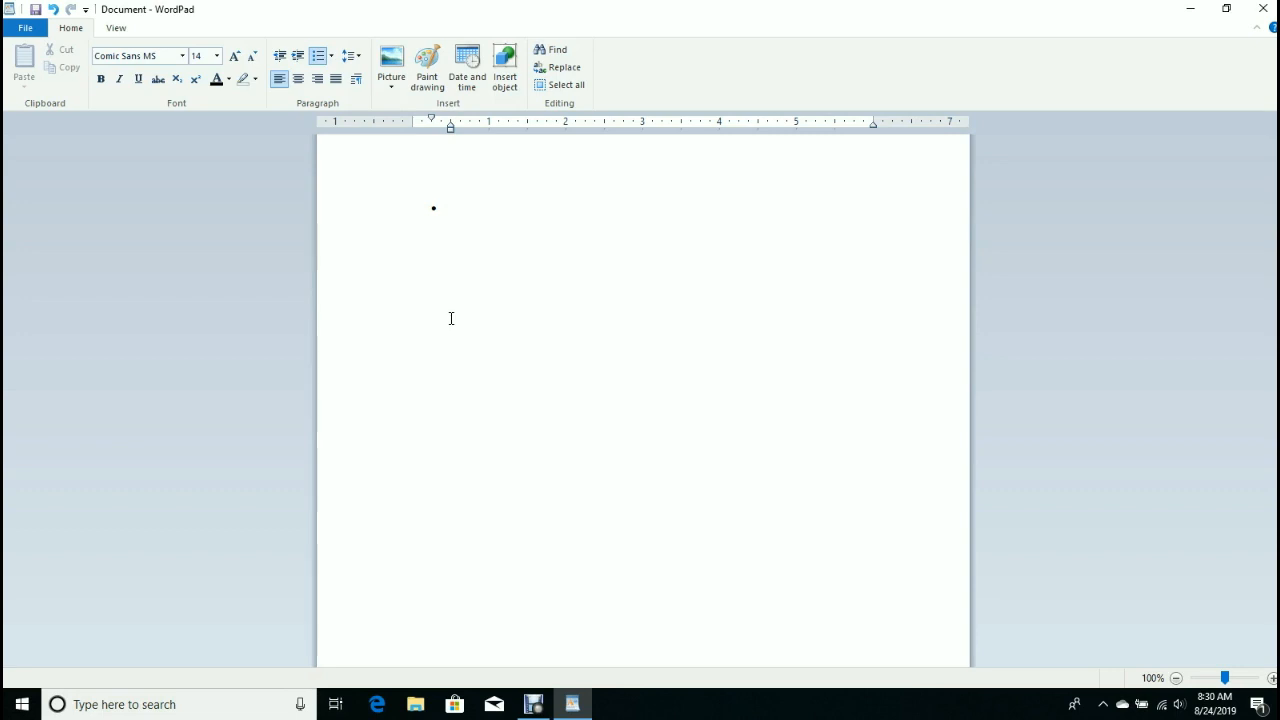
{"action": "key", "text": "BackSpace"}
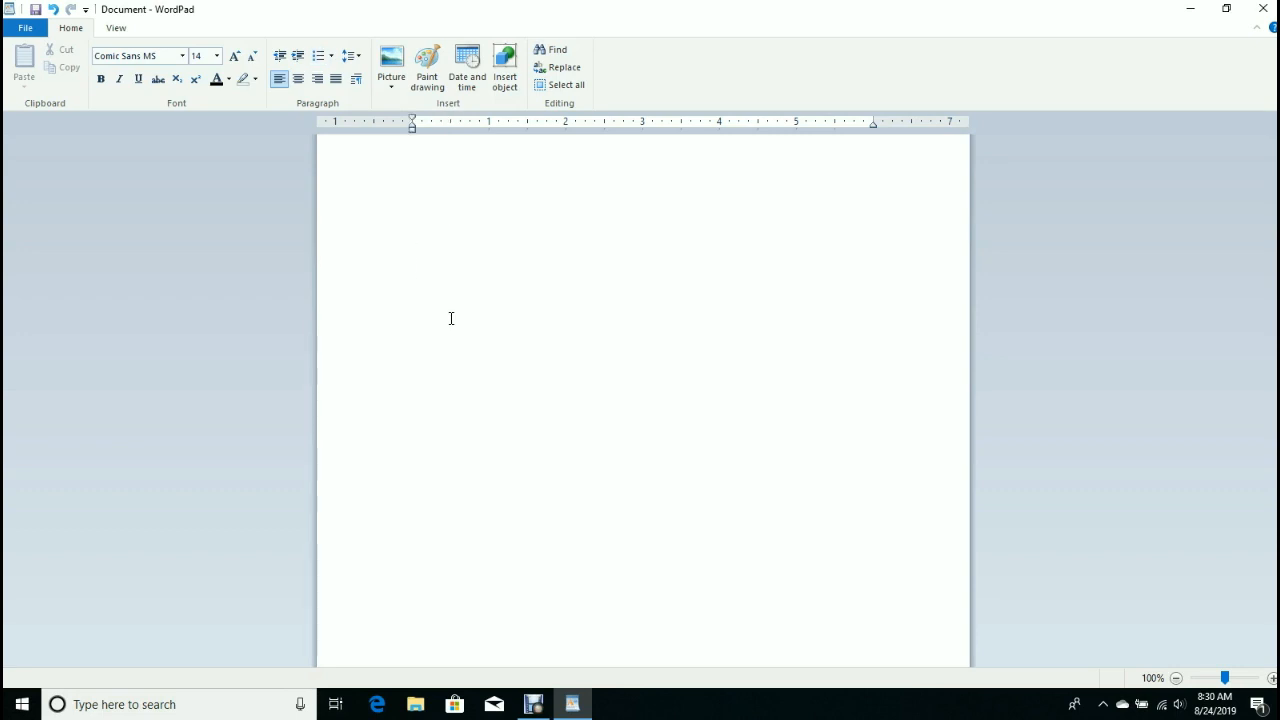
{"action": "left_click", "coordinate": [331, 56]}
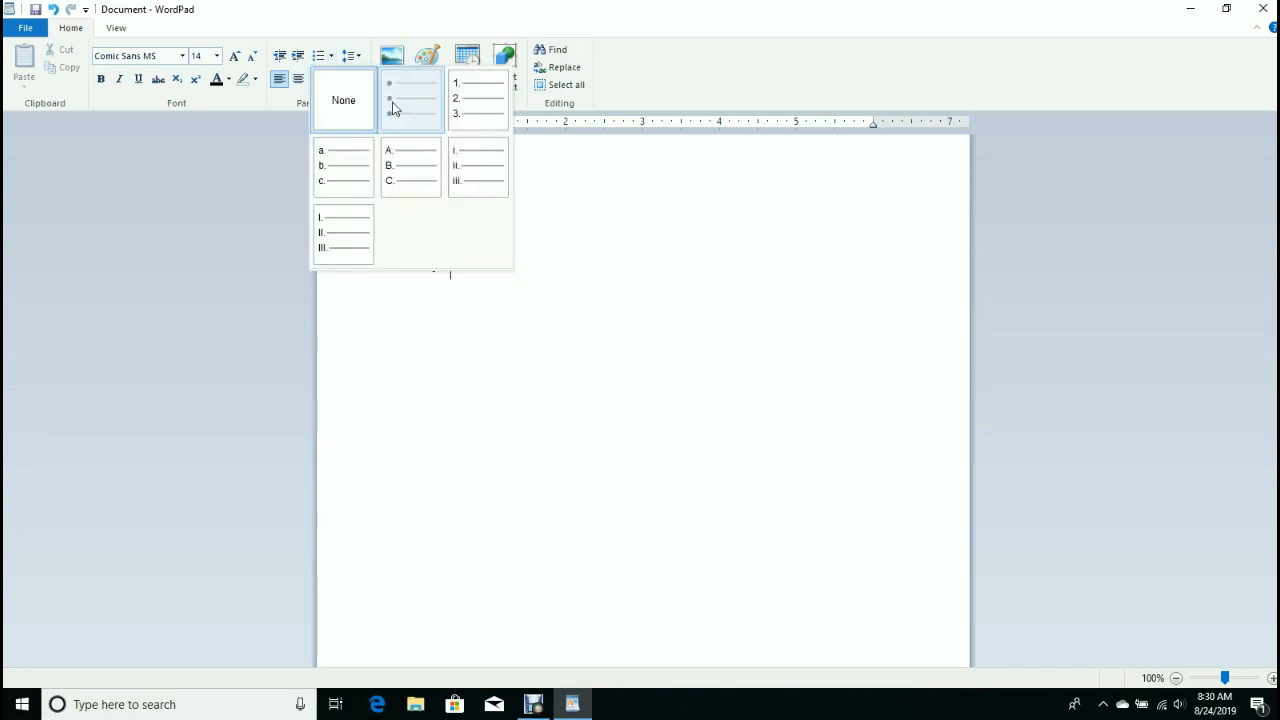
Type bullets 'ghghghghghgg' and 'hhghjgghgjkjj', then turn bullets off on the third line.
{"action": "left_click", "coordinate": [393, 108]}
{"action": "type", "text": "g"}
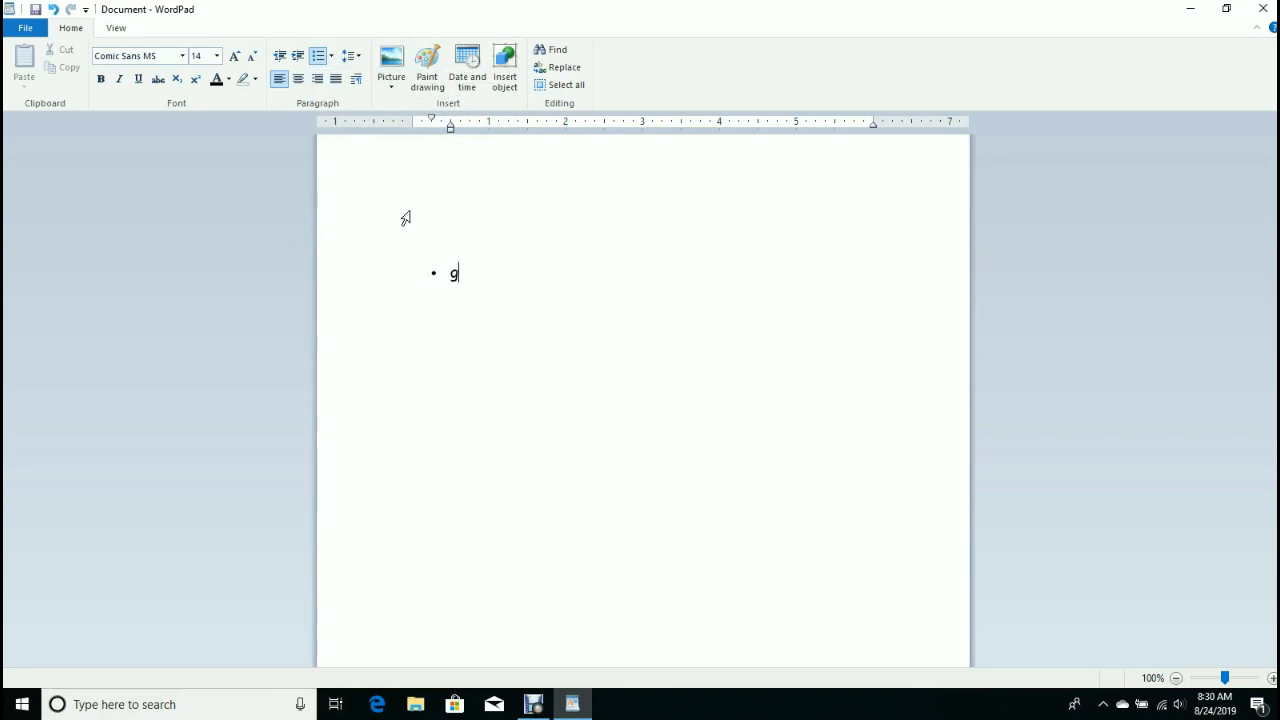
{"action": "type", "text": "hghghghghgg"}
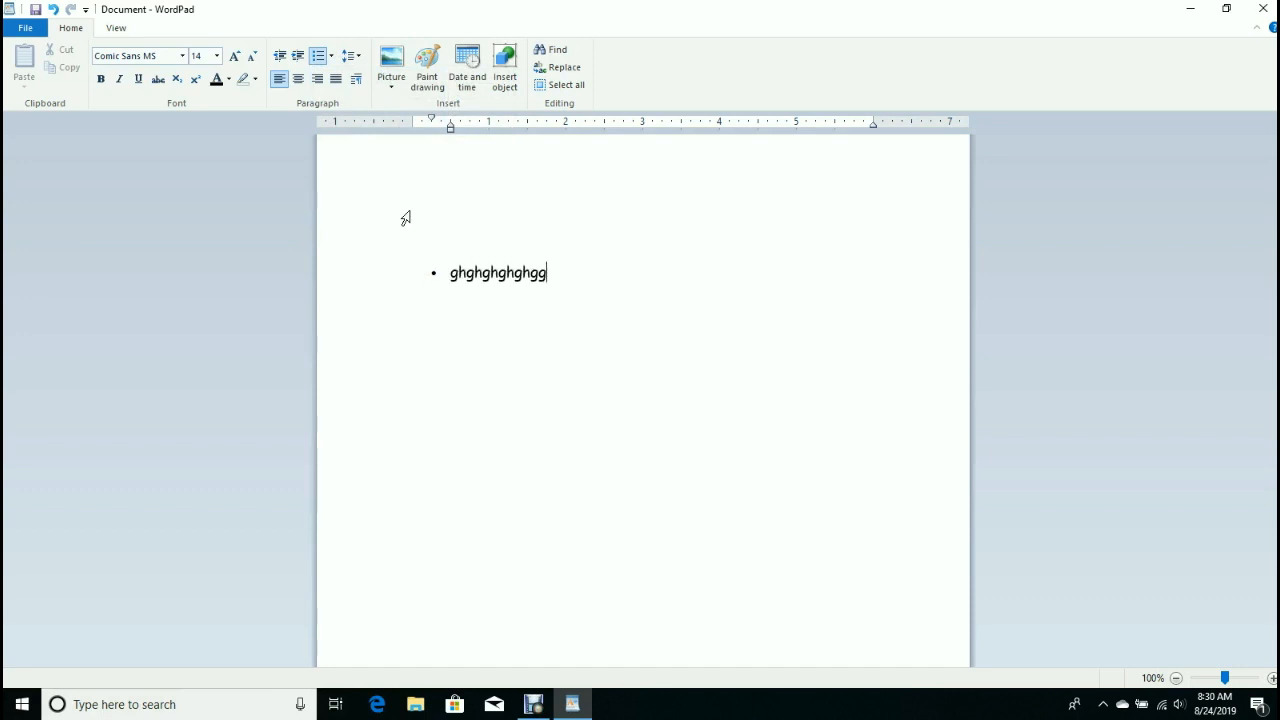
{"action": "key", "text": "Return"}
{"action": "type", "text": "hhghjgghgjkjj"}
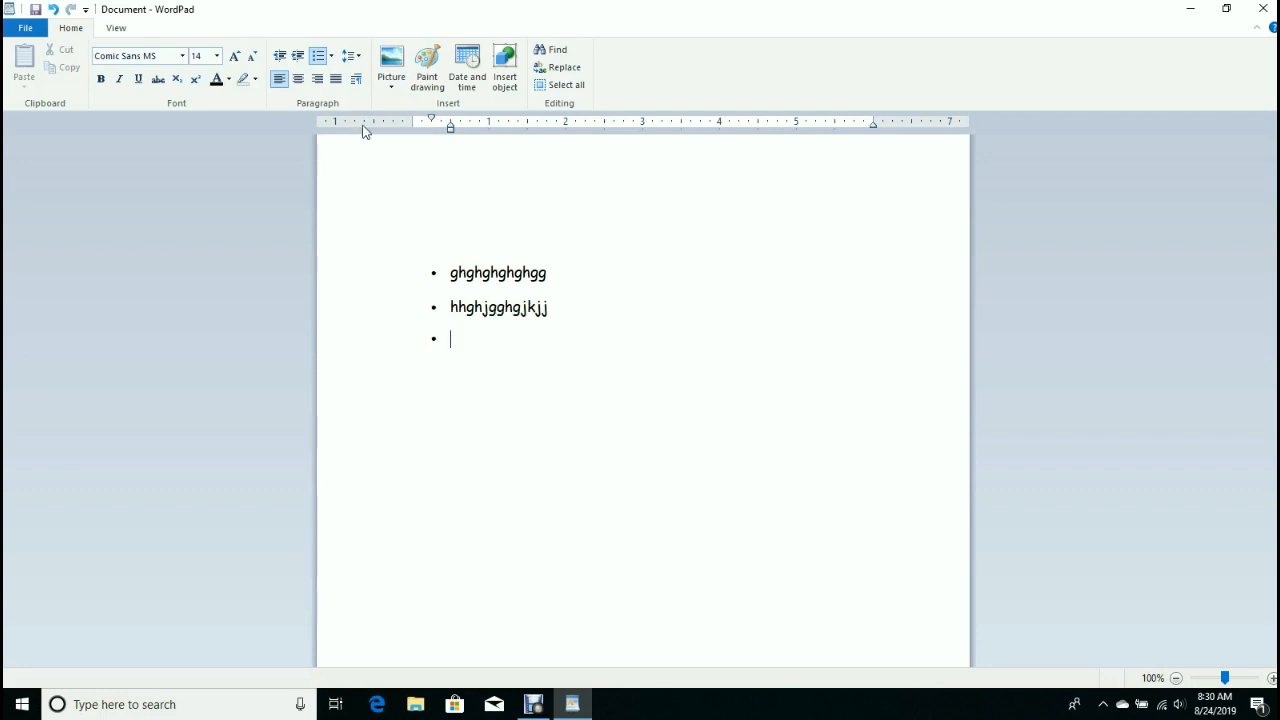
{"action": "left_click", "coordinate": [317, 57]}
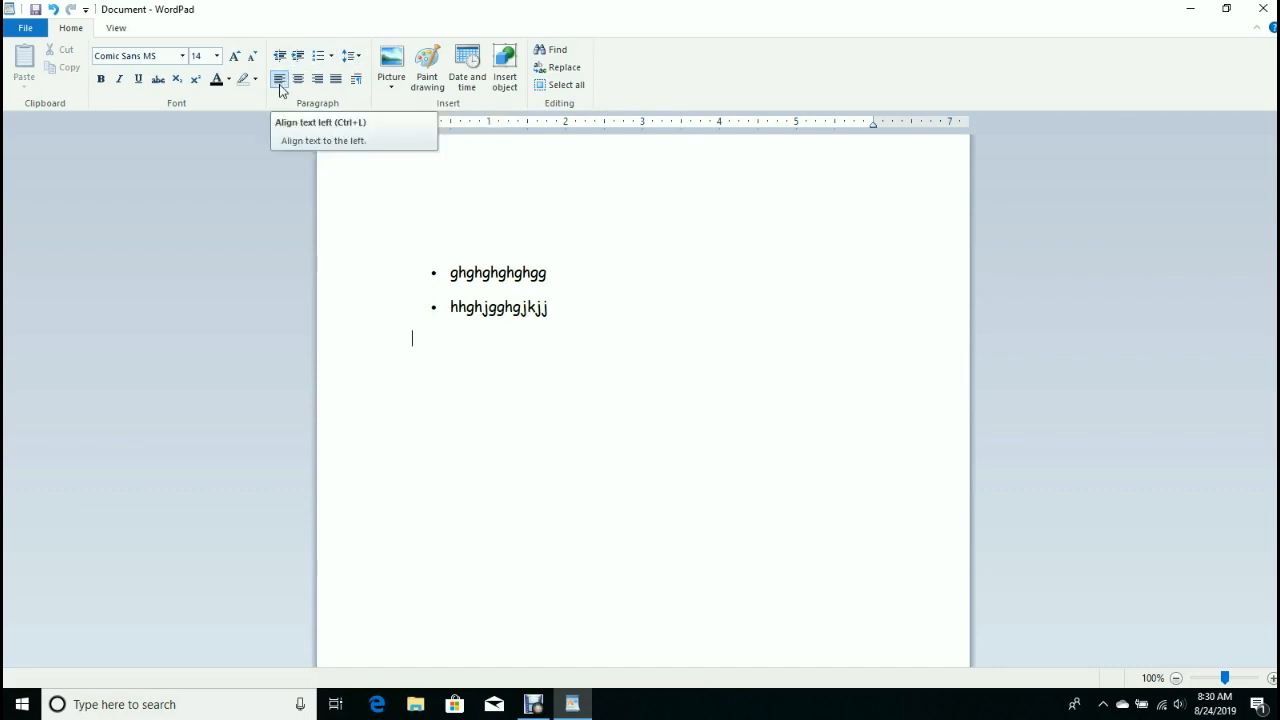
Try center, right and justify alignment on the bullets, finishing with left alignment.
{"action": "left_click", "coordinate": [449, 274]}
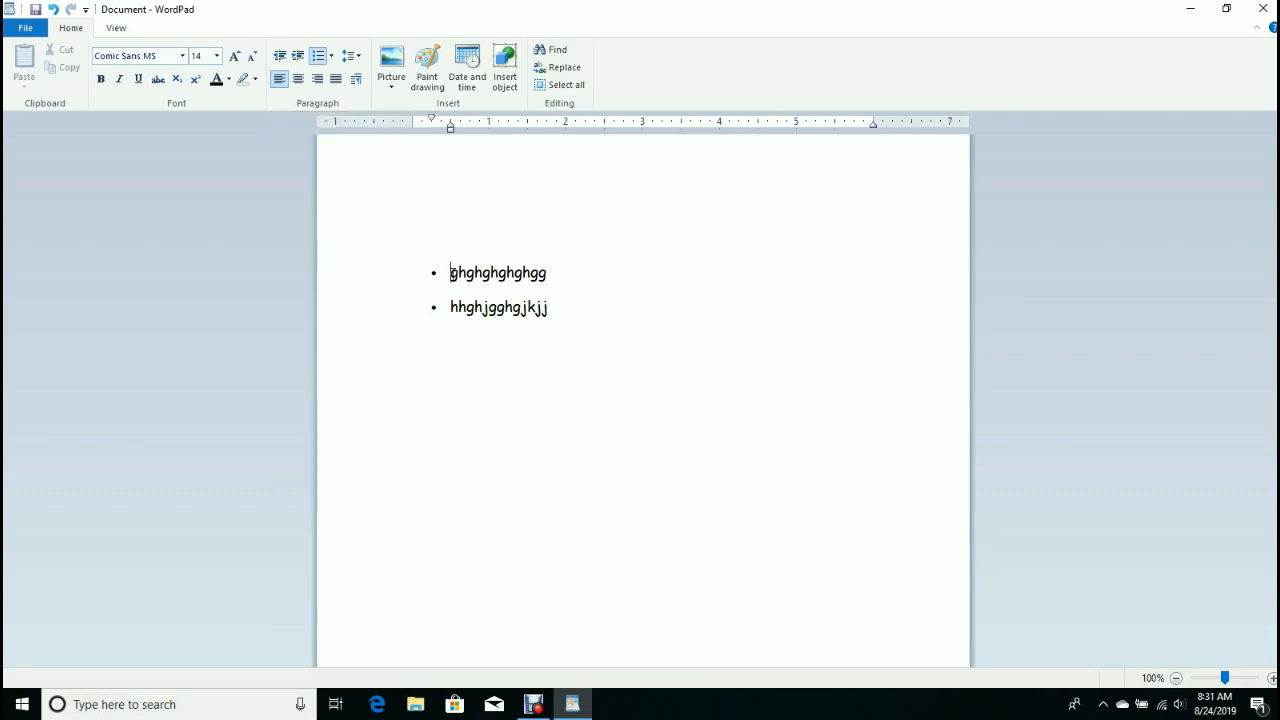
{"action": "left_click", "coordinate": [298, 81]}
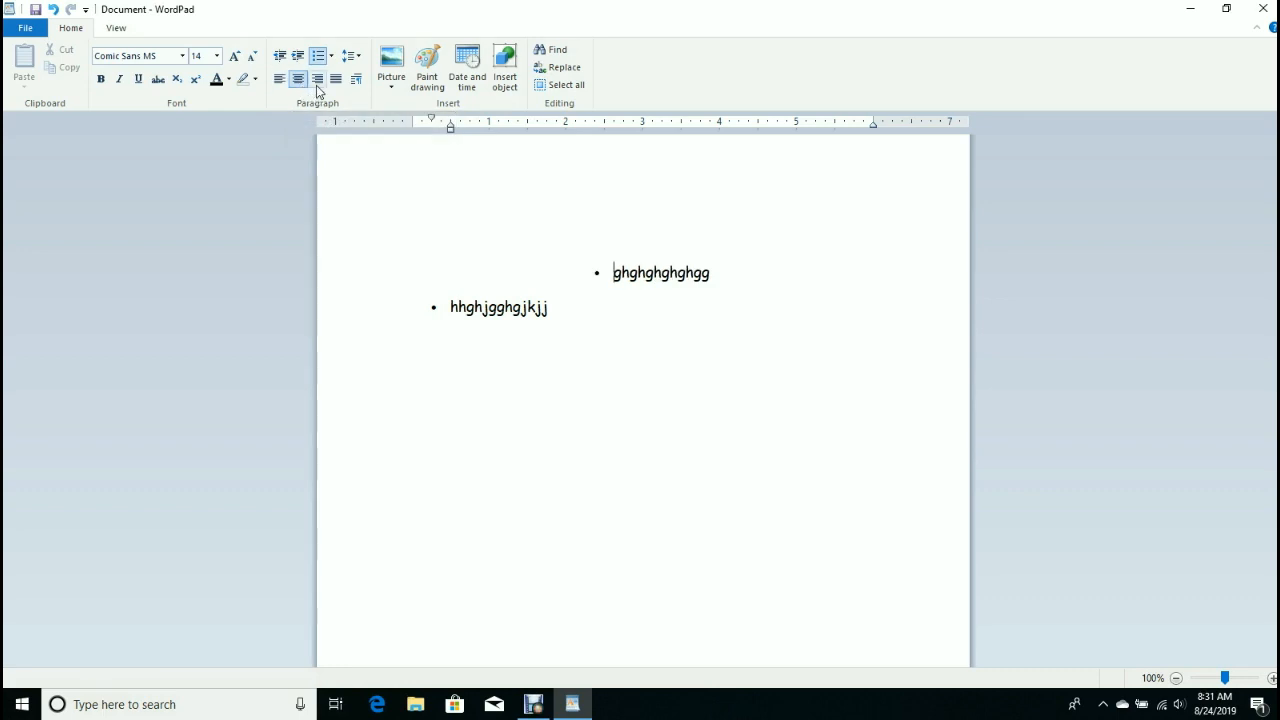
{"action": "left_click", "coordinate": [317, 82]}
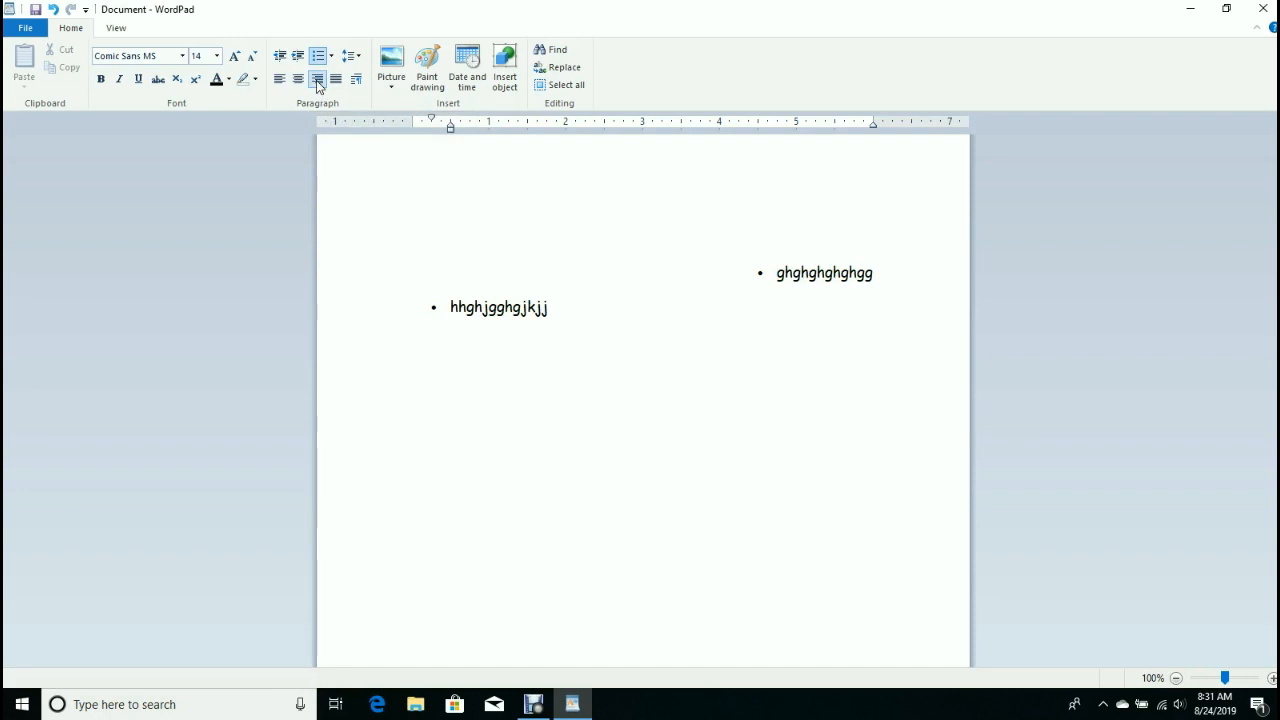
{"action": "left_click", "coordinate": [335, 80]}
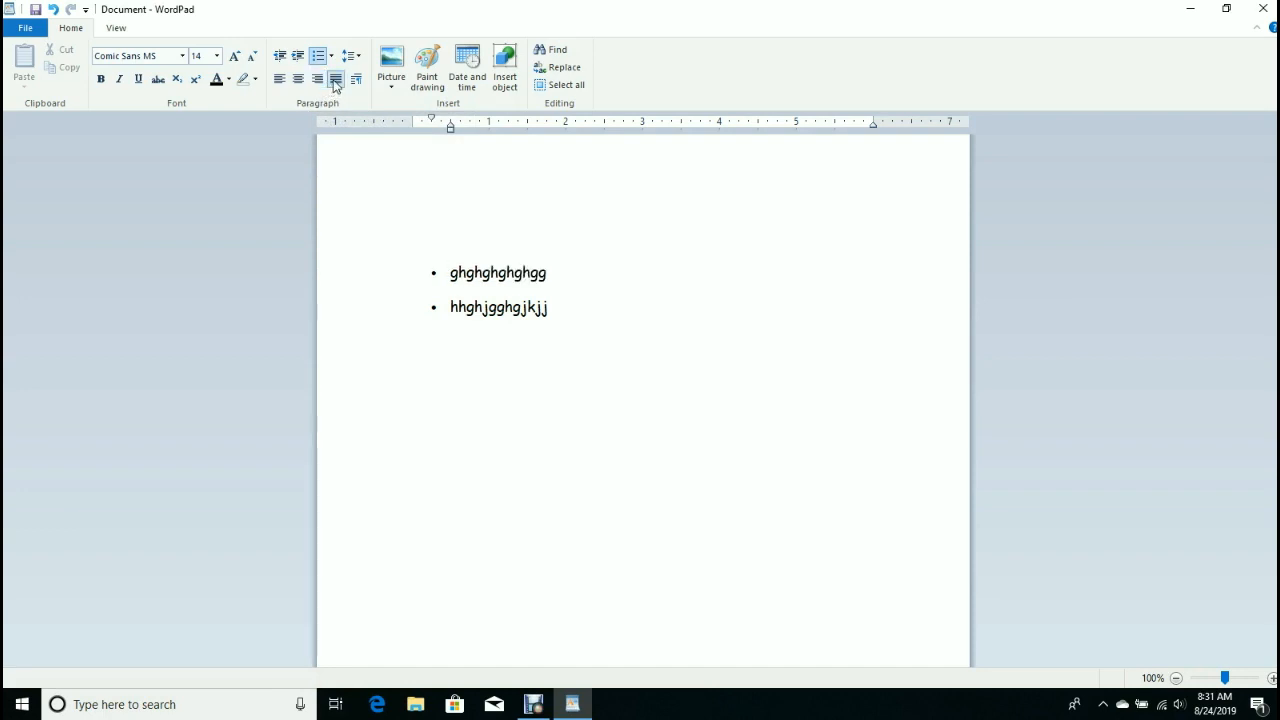
{"action": "left_click", "coordinate": [279, 81]}
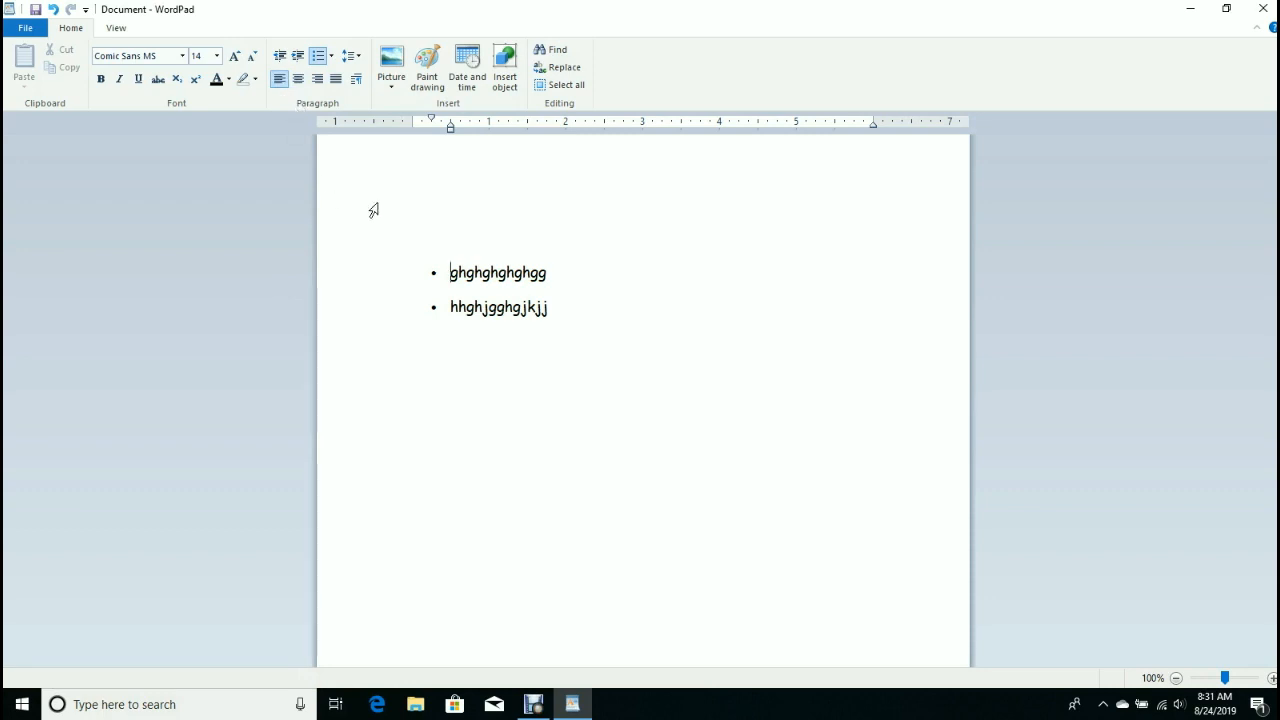
Accept the Paragraph settings unchanged, then press Enter to end the bulleted list.
{"action": "left_click", "coordinate": [357, 80]}
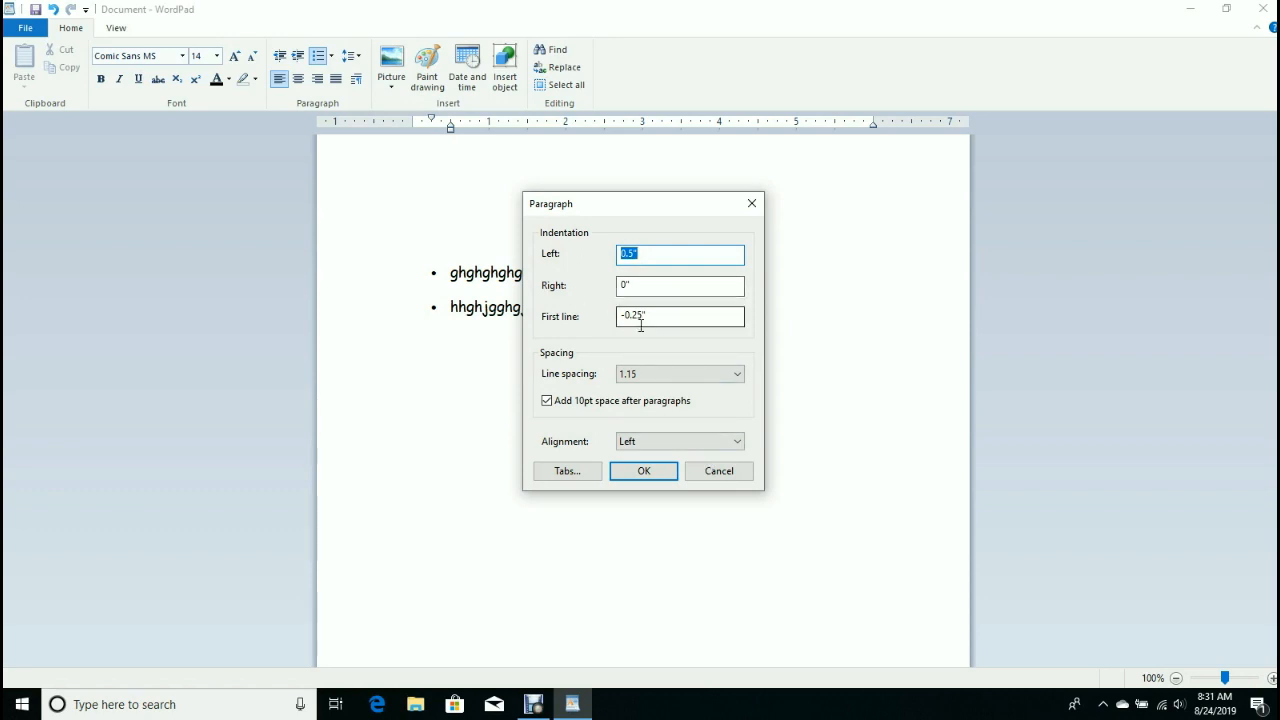
{"action": "left_click", "coordinate": [641, 471]}
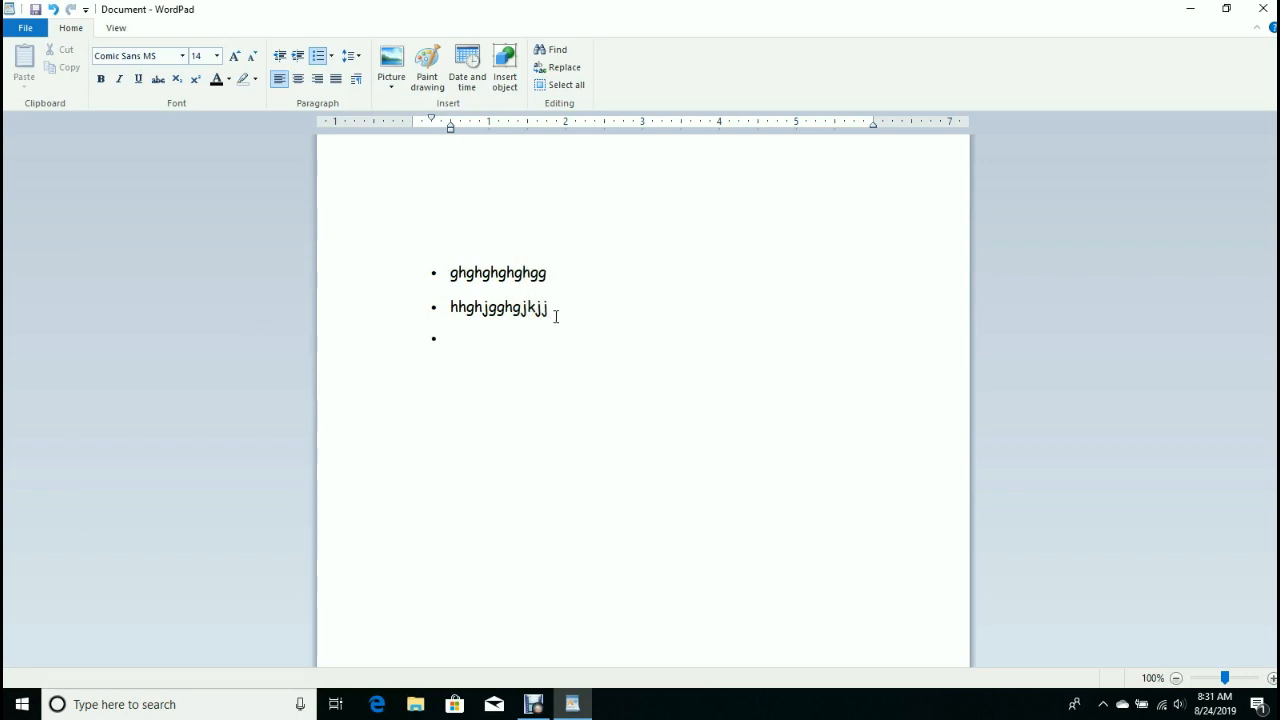
{"action": "key", "text": "Return"}
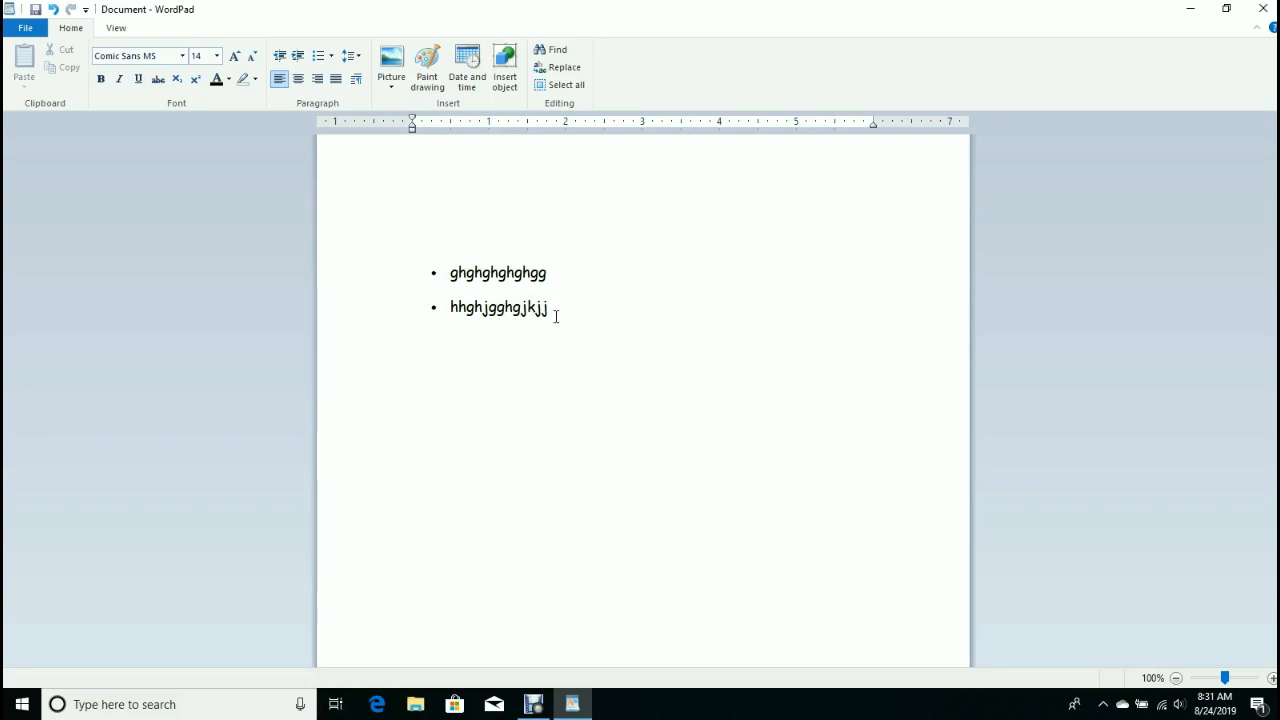
Insert the switzerland-hero photo from Saved Pictures below the bullets.
{"action": "left_click", "coordinate": [395, 89]}
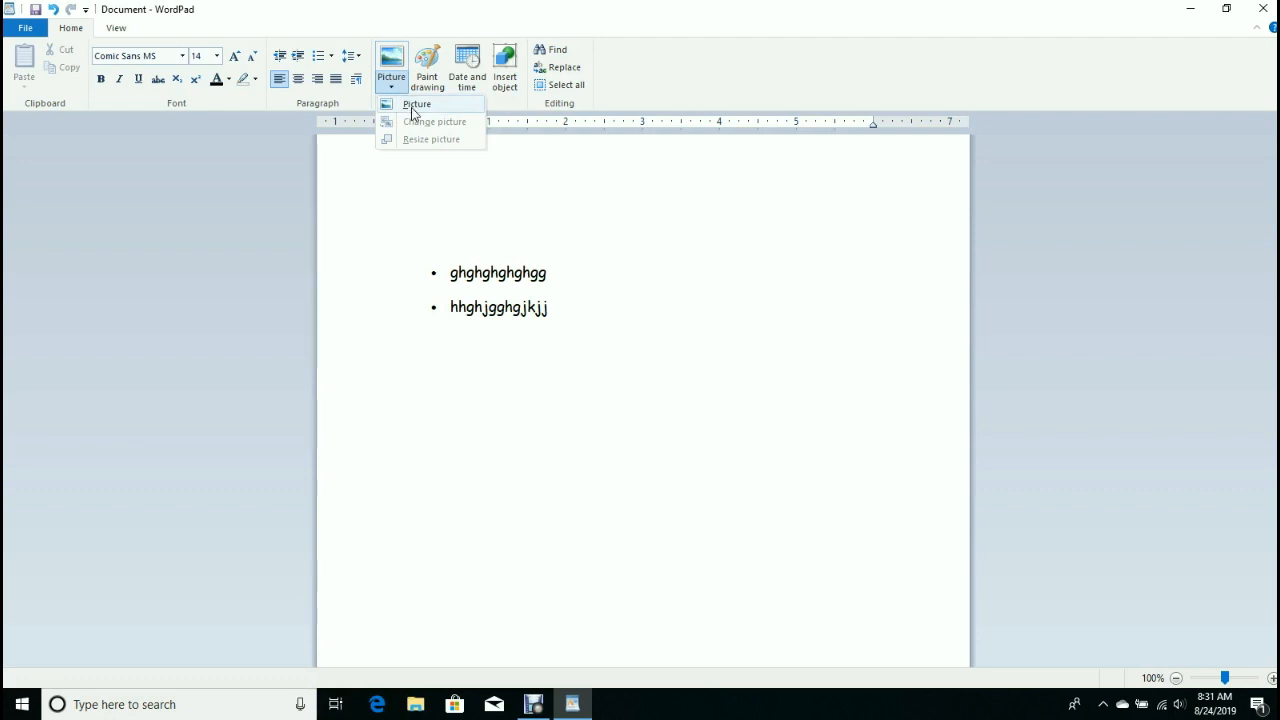
{"action": "left_click", "coordinate": [414, 105]}
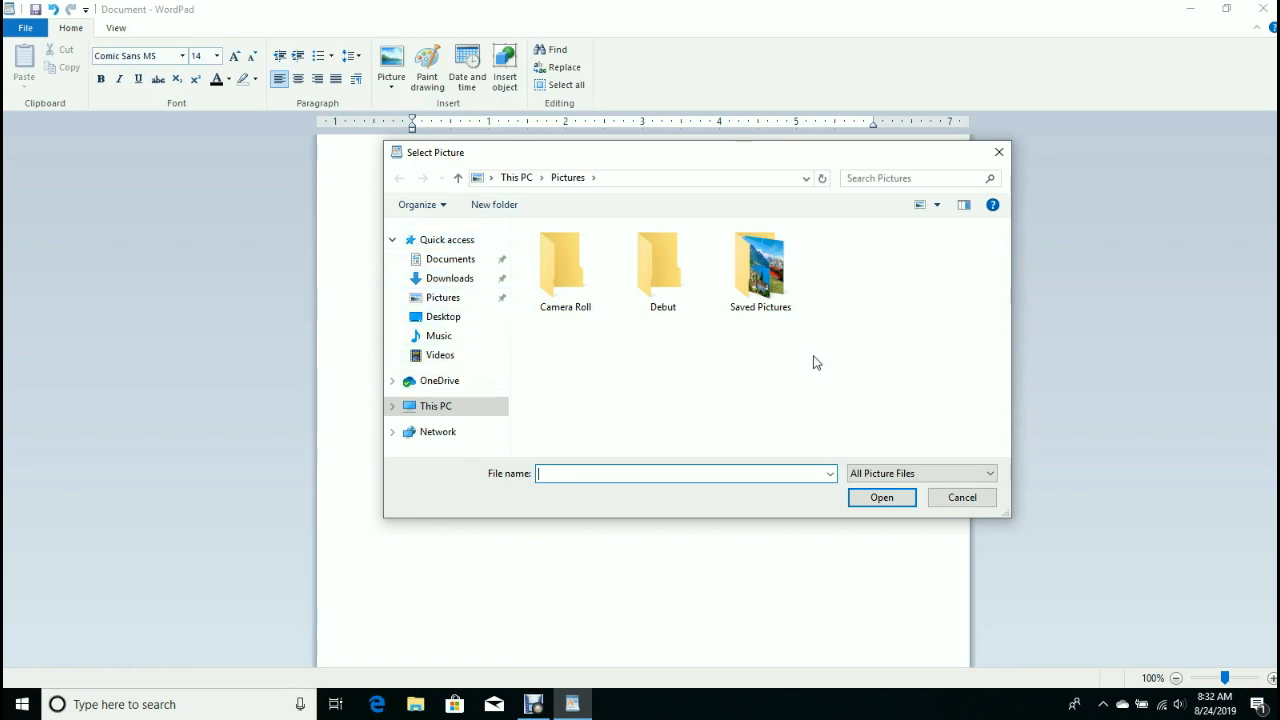
{"action": "double_click", "coordinate": [761, 295]}
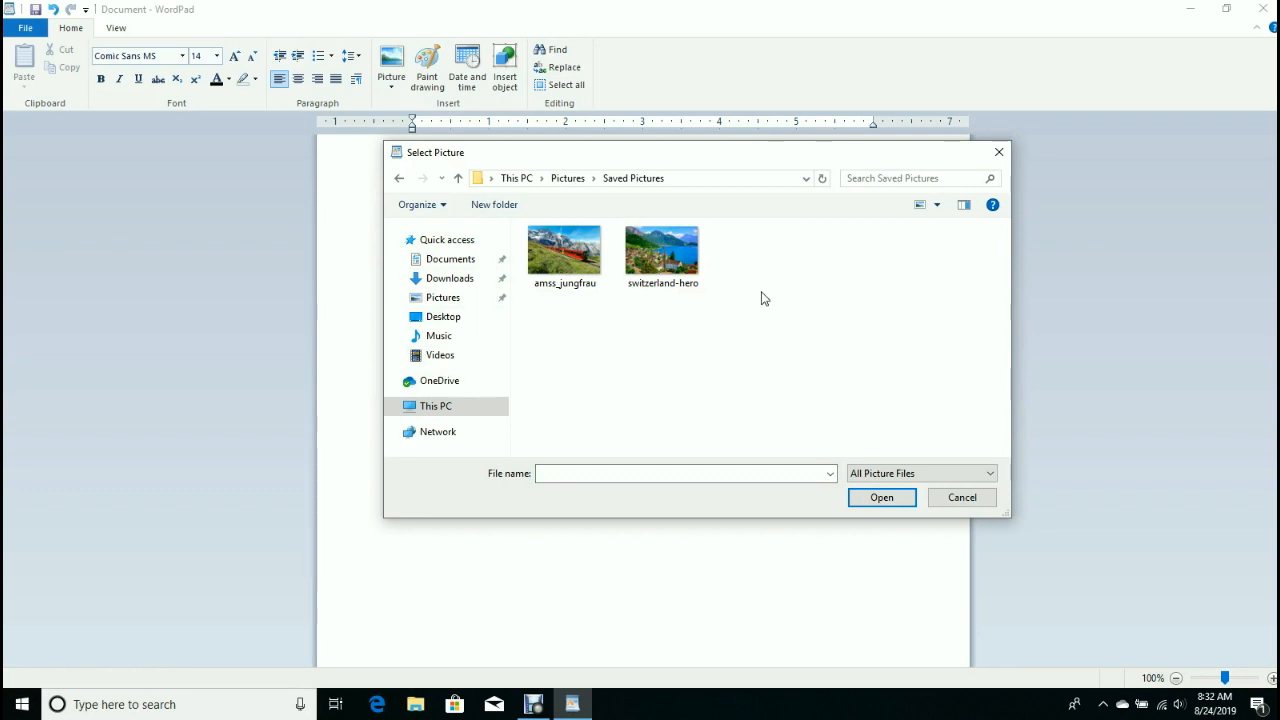
{"action": "left_click", "coordinate": [665, 268]}
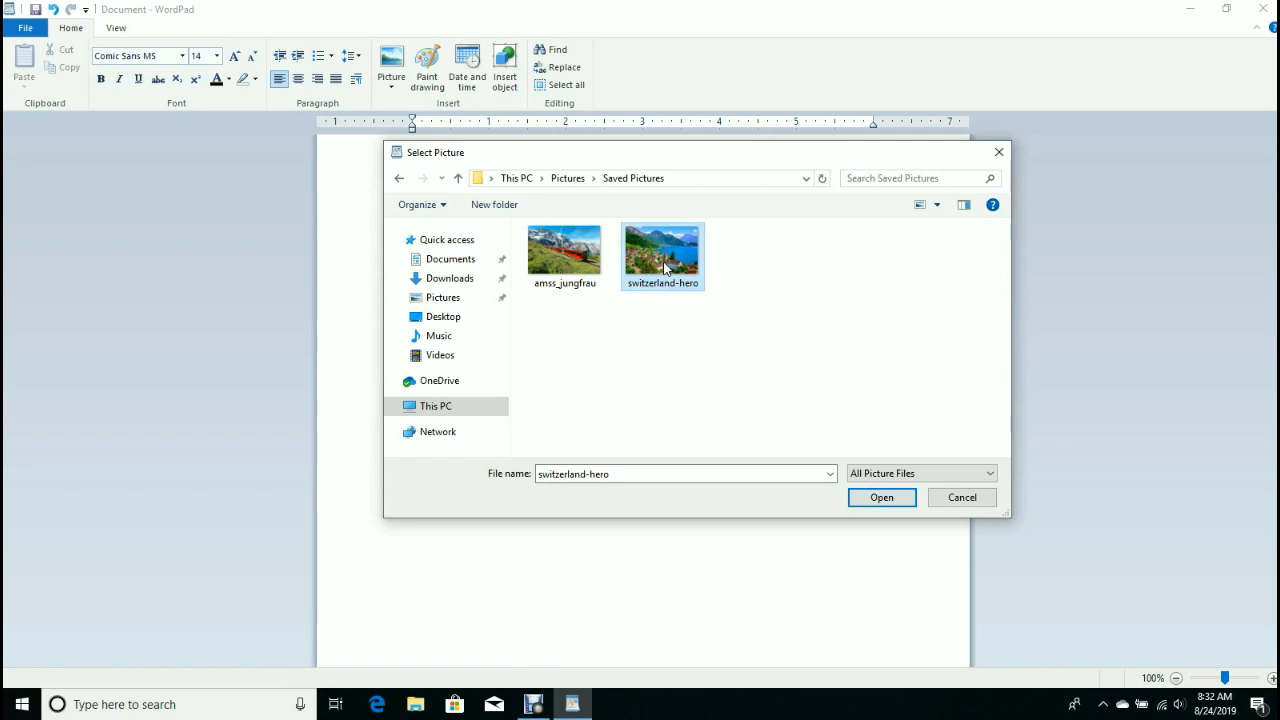
{"action": "left_click", "coordinate": [876, 505]}
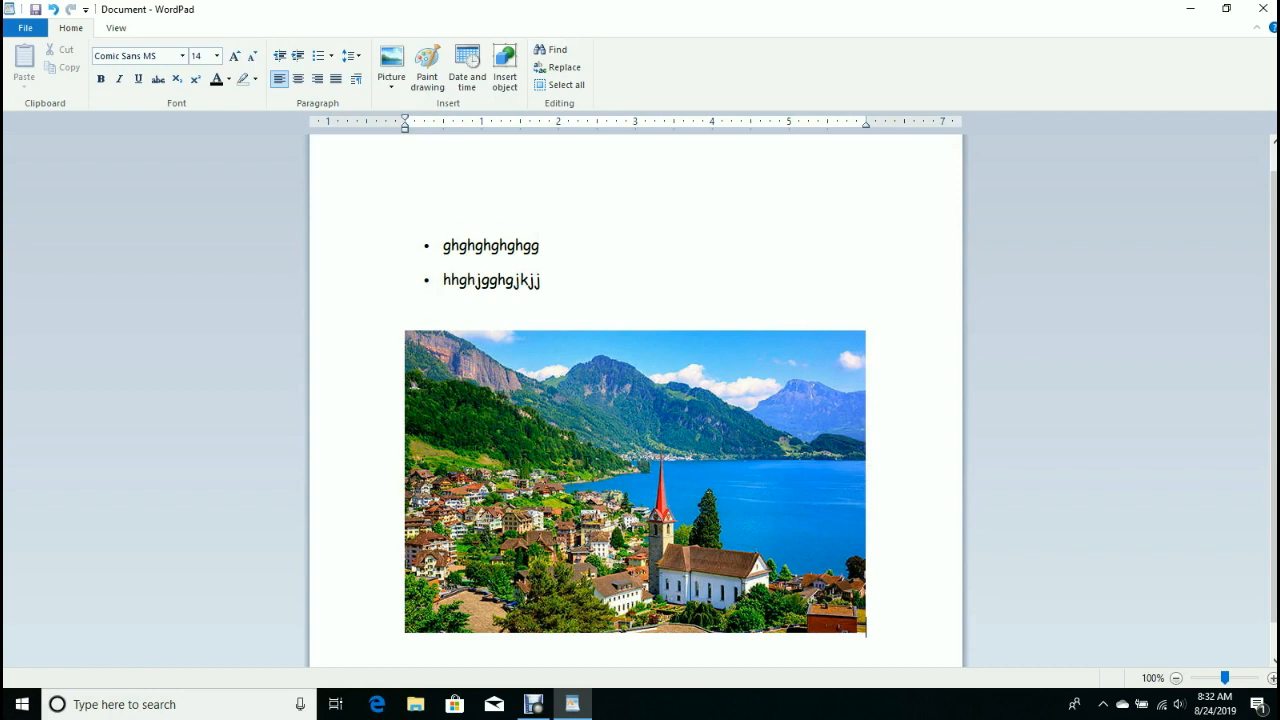
Drag the switzerland-hero photo's corner and edge handles to resize it, then deselect it.
{"action": "left_click", "coordinate": [657, 458]}
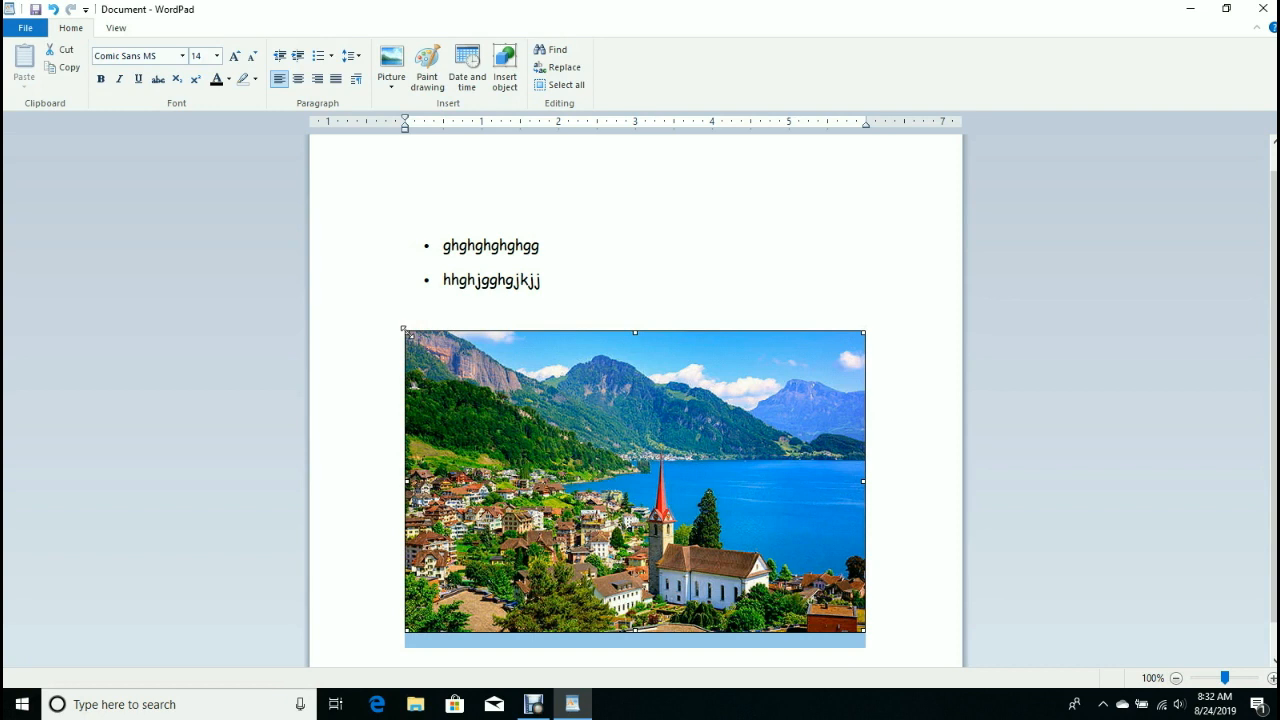
{"action": "left_click_drag", "start_coordinate": [407, 332], "coordinate": [513, 396]}
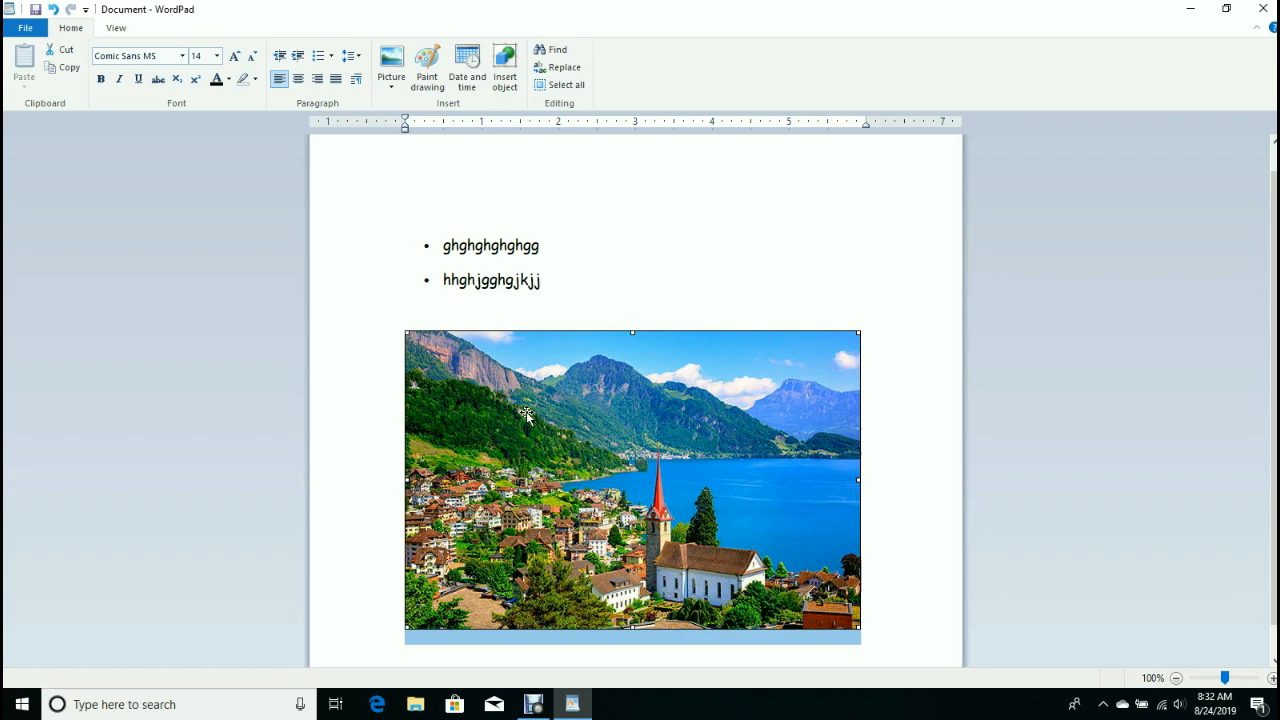
{"action": "mouse_move", "coordinate": [632, 331]}
{"action": "left_mouse_down"}
{"action": "mouse_move", "coordinate": [634, 400]}
{"action": "mouse_move", "coordinate": [636, 331]}
{"action": "left_mouse_up"}
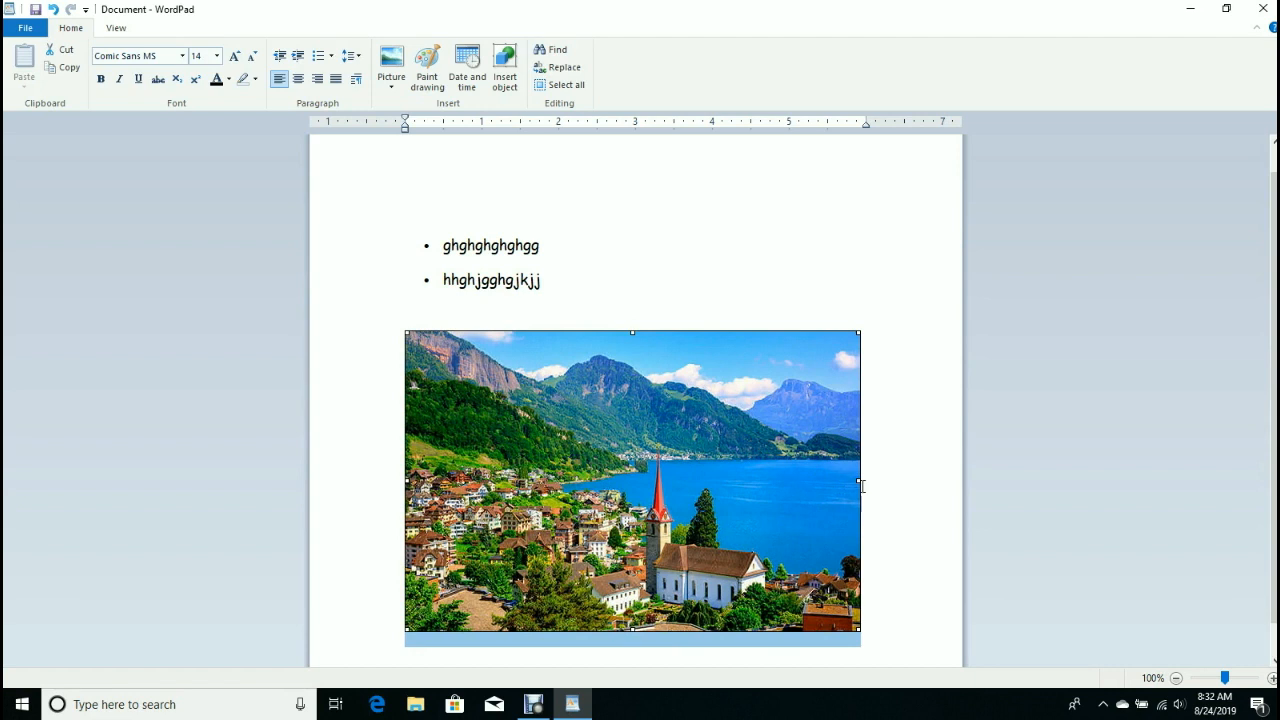
{"action": "mouse_move", "coordinate": [857, 480]}
{"action": "left_mouse_down"}
{"action": "mouse_move", "coordinate": [755, 470]}
{"action": "mouse_move", "coordinate": [860, 494]}
{"action": "left_mouse_up"}
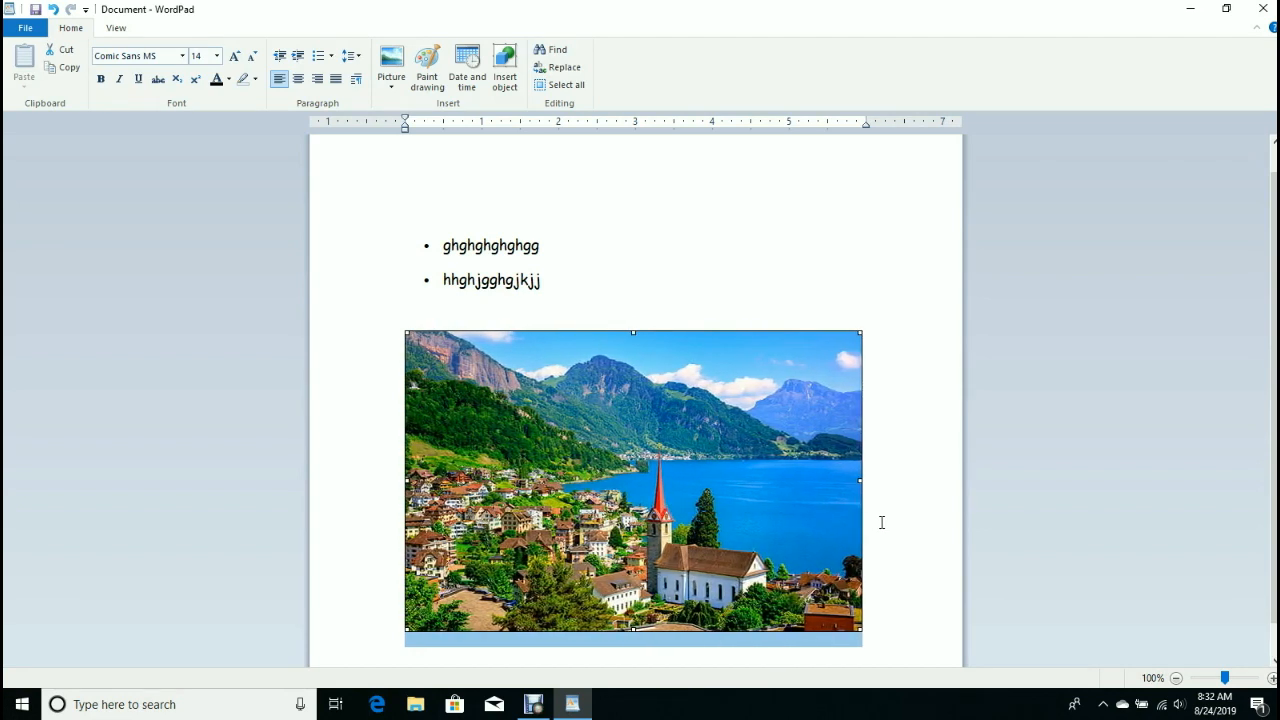
{"action": "left_click", "coordinate": [882, 522]}
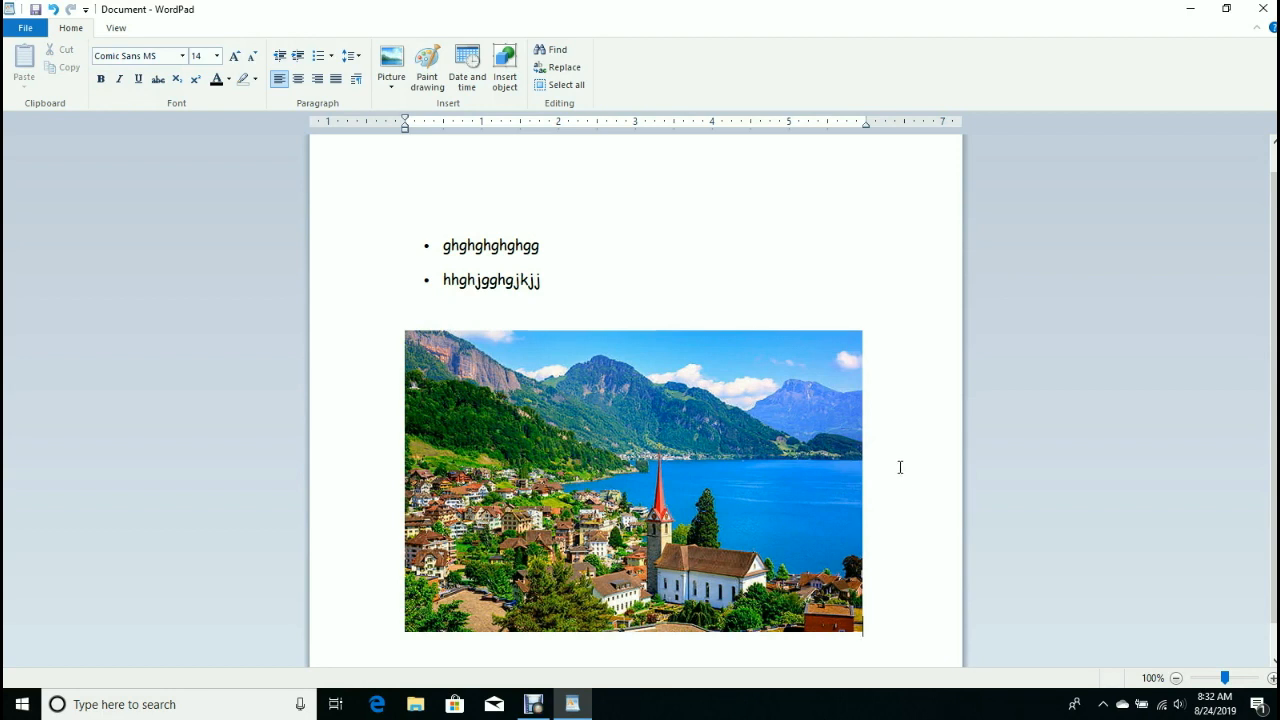
{"action": "scroll", "coordinate": [903, 466], "scroll_direction": "down", "scroll_amount": 1}
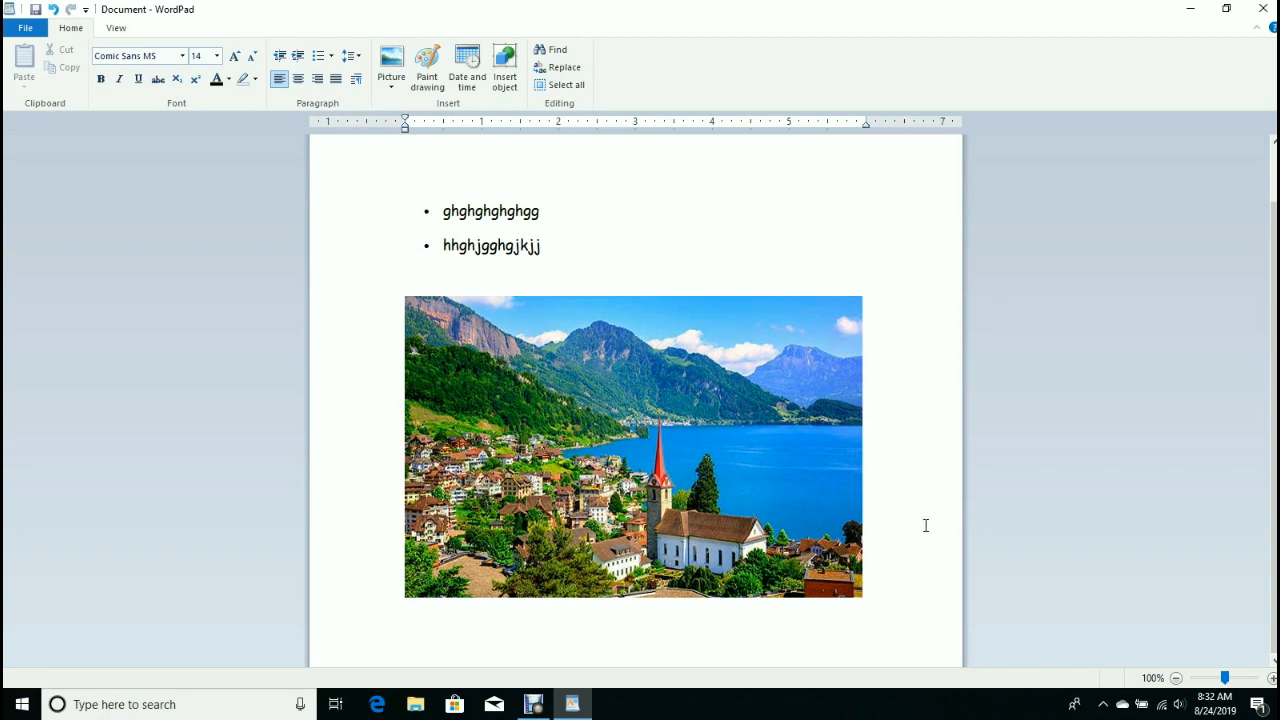
Type 'gghsjagshasggshagshgsaashghsg' on a new line below the lake-village photo, then start another line.
{"action": "key", "text": "Return"}
{"action": "type", "text": "gghsjagshasggshagshgsaashghsg"}
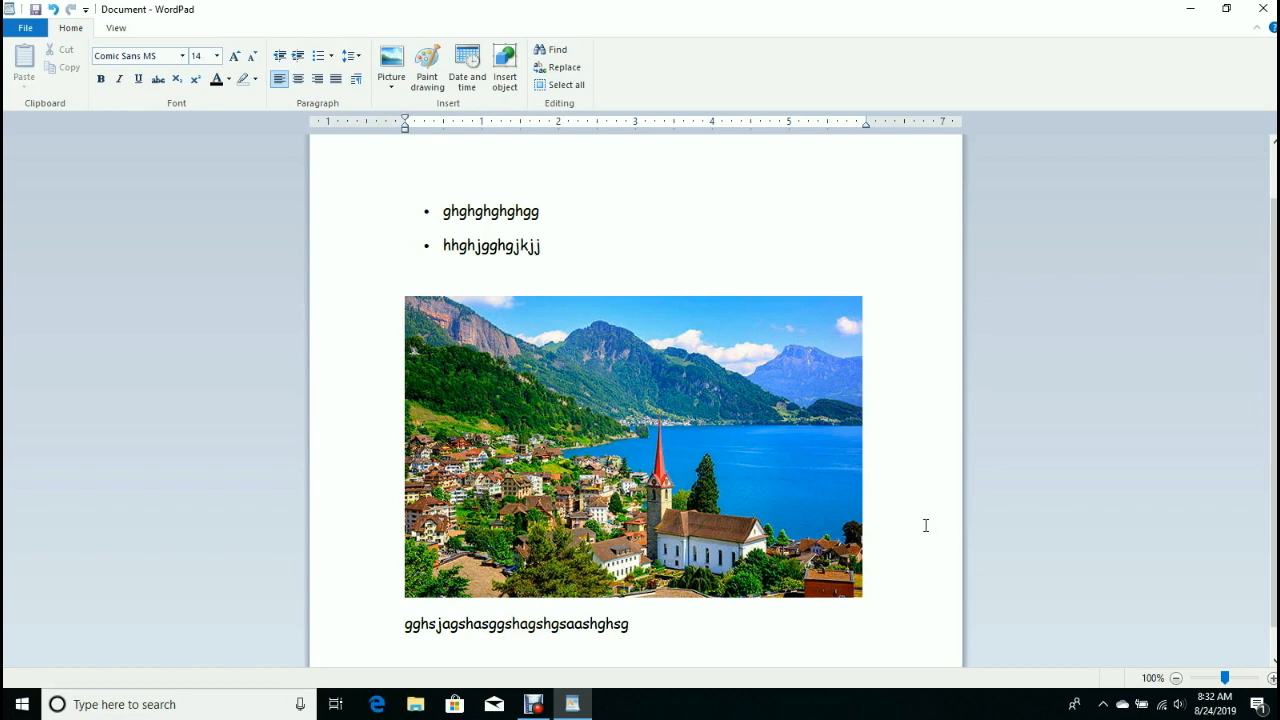
{"action": "key", "text": "Return"}
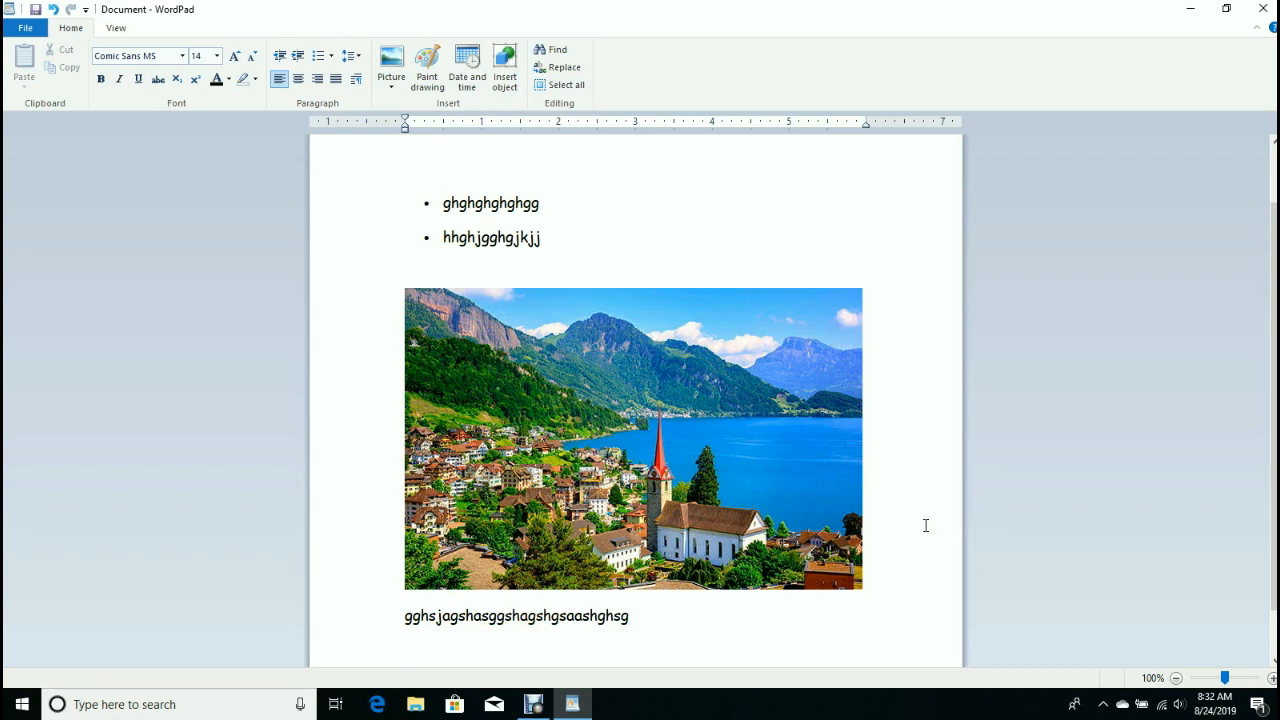
{"action": "left_click", "coordinate": [390, 86]}
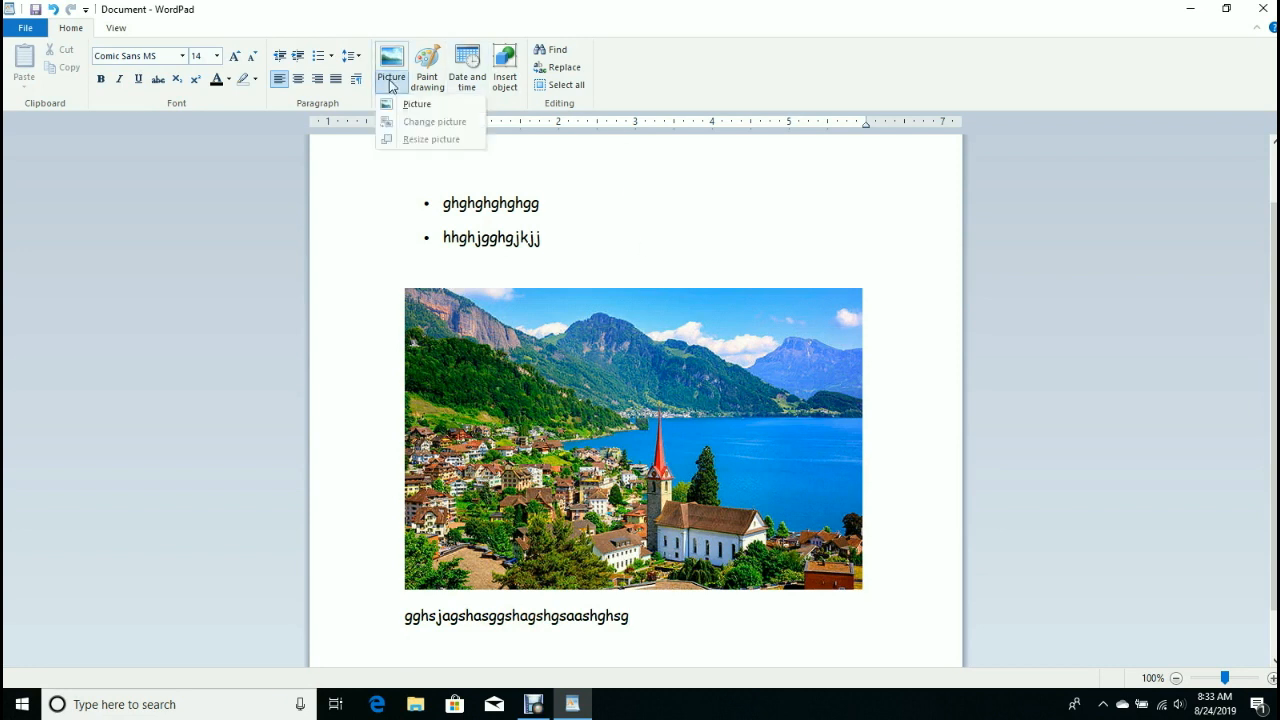
Insert the amss_jungfrau photo from Saved Pictures below the typed line and select it.
{"action": "left_click", "coordinate": [414, 104]}
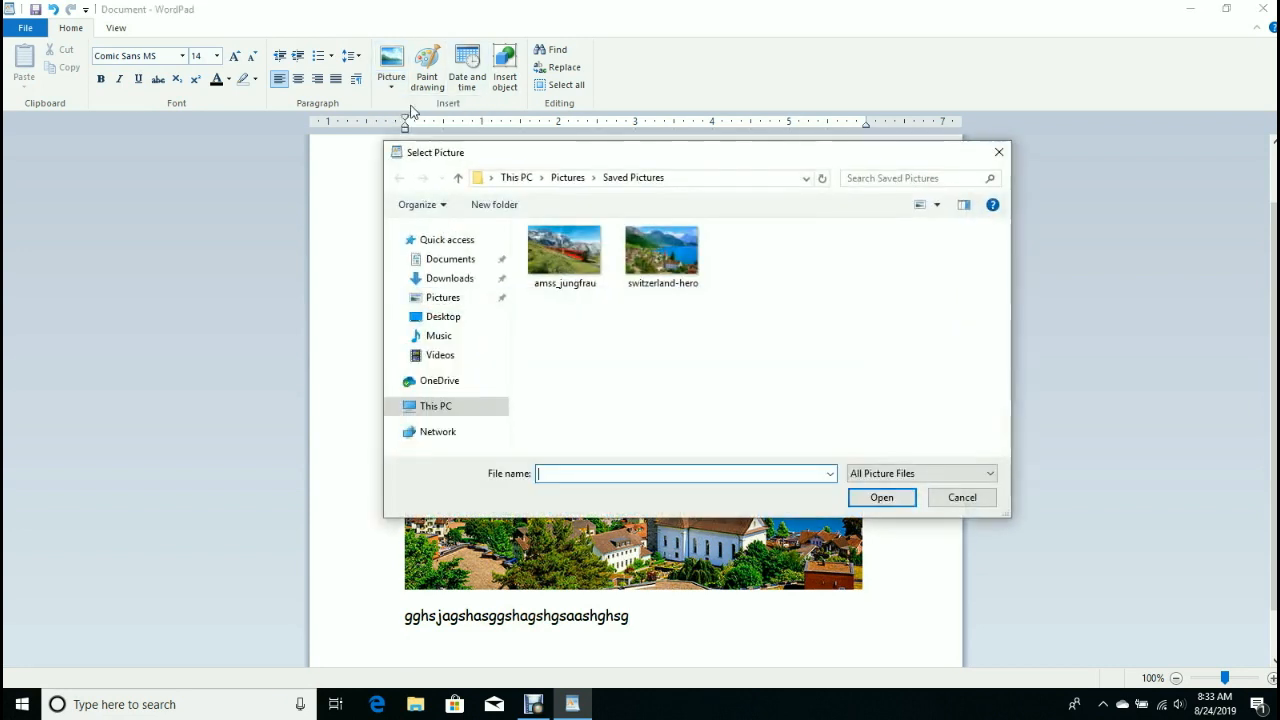
{"action": "left_click", "coordinate": [575, 274]}
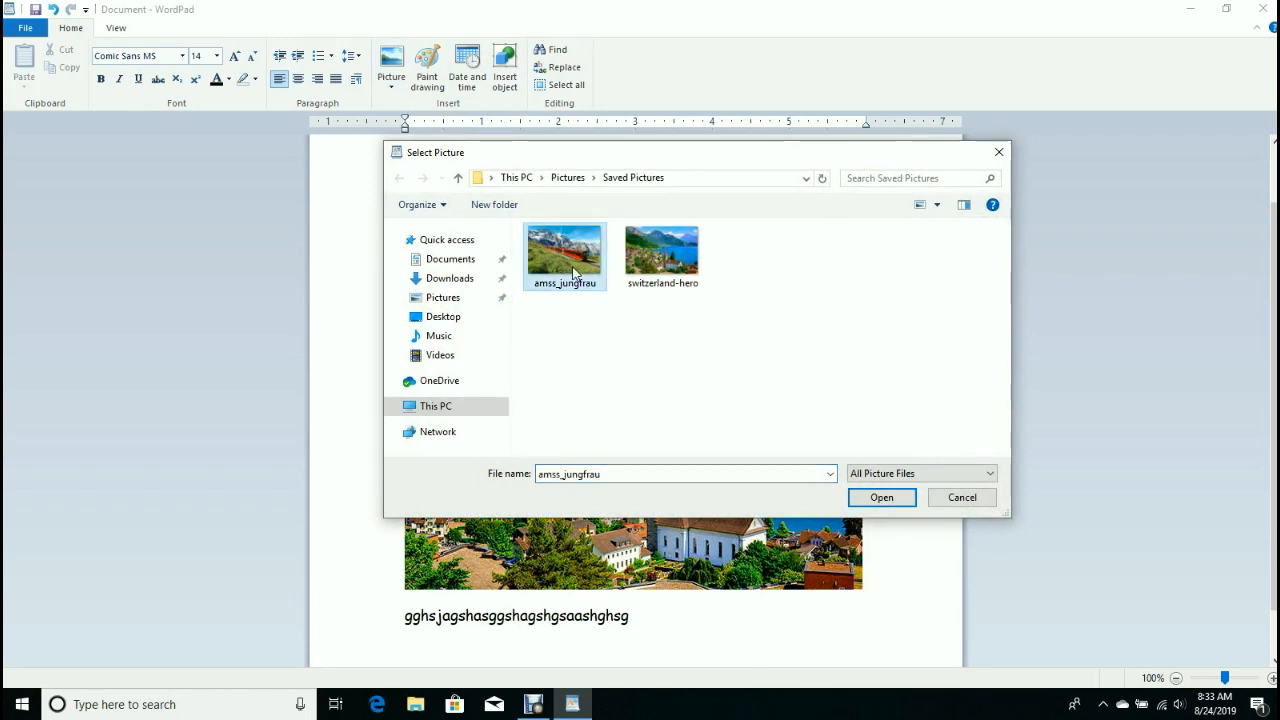
{"action": "left_click", "coordinate": [880, 500]}
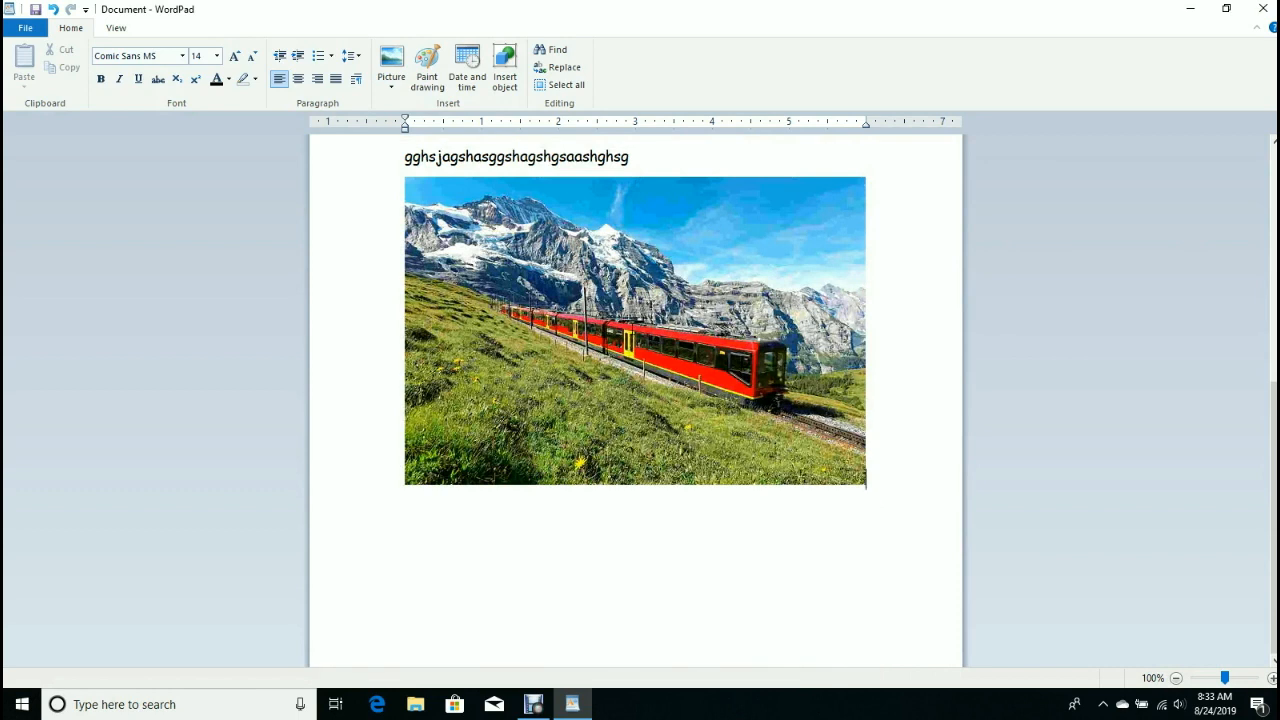
{"action": "left_click", "coordinate": [635, 331]}
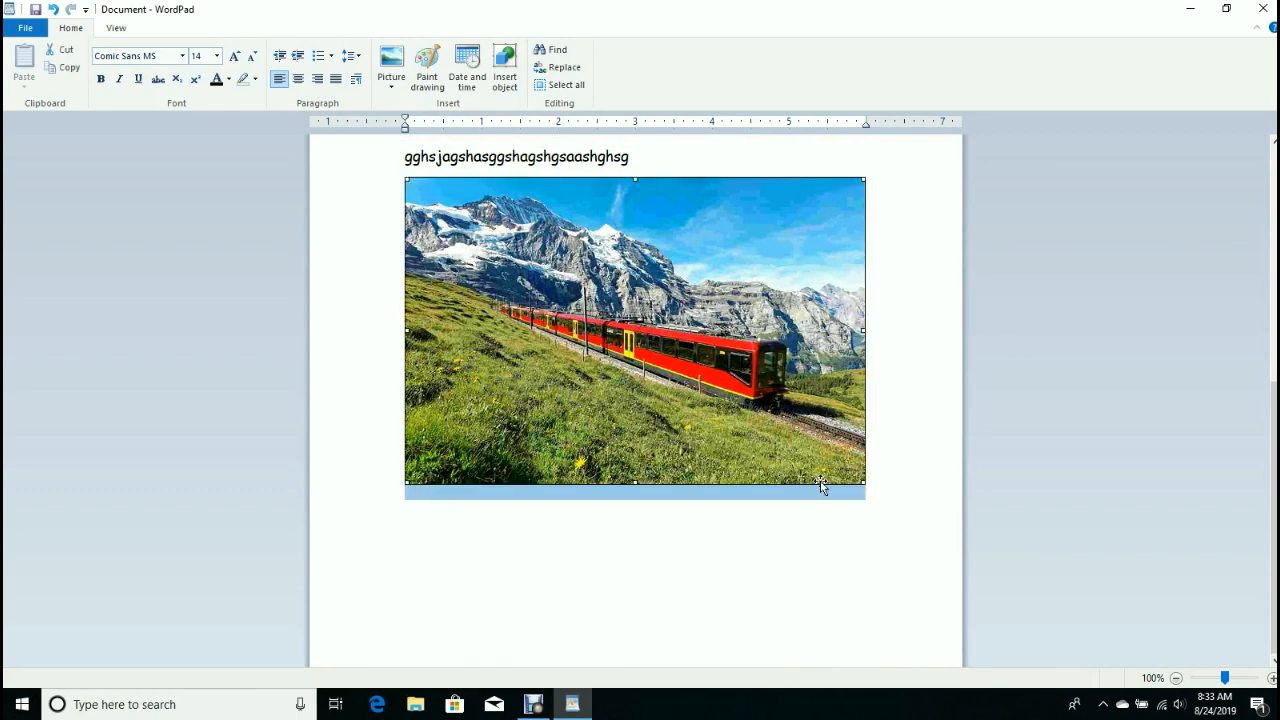
Shrink the amss_jungfrau train photo proportionally from its top-right corner, then place the caret after it.
{"action": "mouse_move", "coordinate": [865, 330]}
{"action": "left_mouse_down"}
{"action": "mouse_move", "coordinate": [726, 320]}
{"action": "mouse_move", "coordinate": [868, 337]}
{"action": "left_mouse_up"}
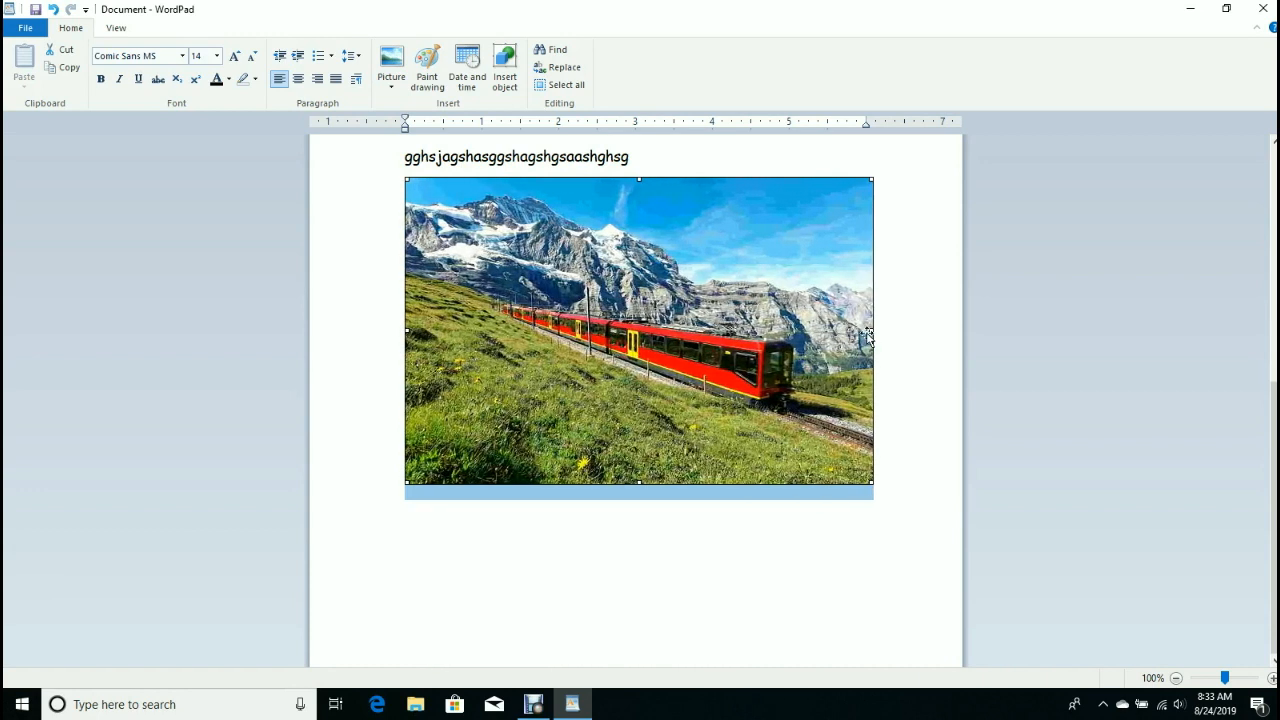
{"action": "left_click_drag", "start_coordinate": [872, 179], "coordinate": [803, 229]}
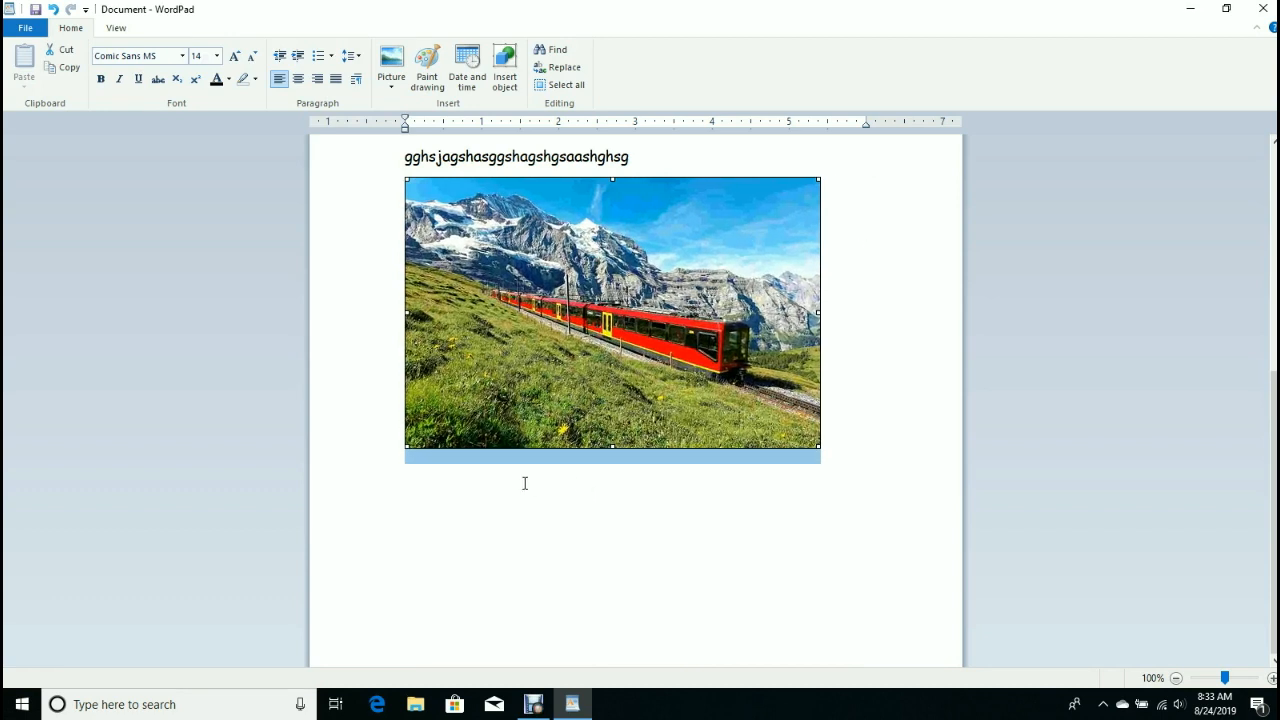
{"action": "left_click", "coordinate": [833, 446]}
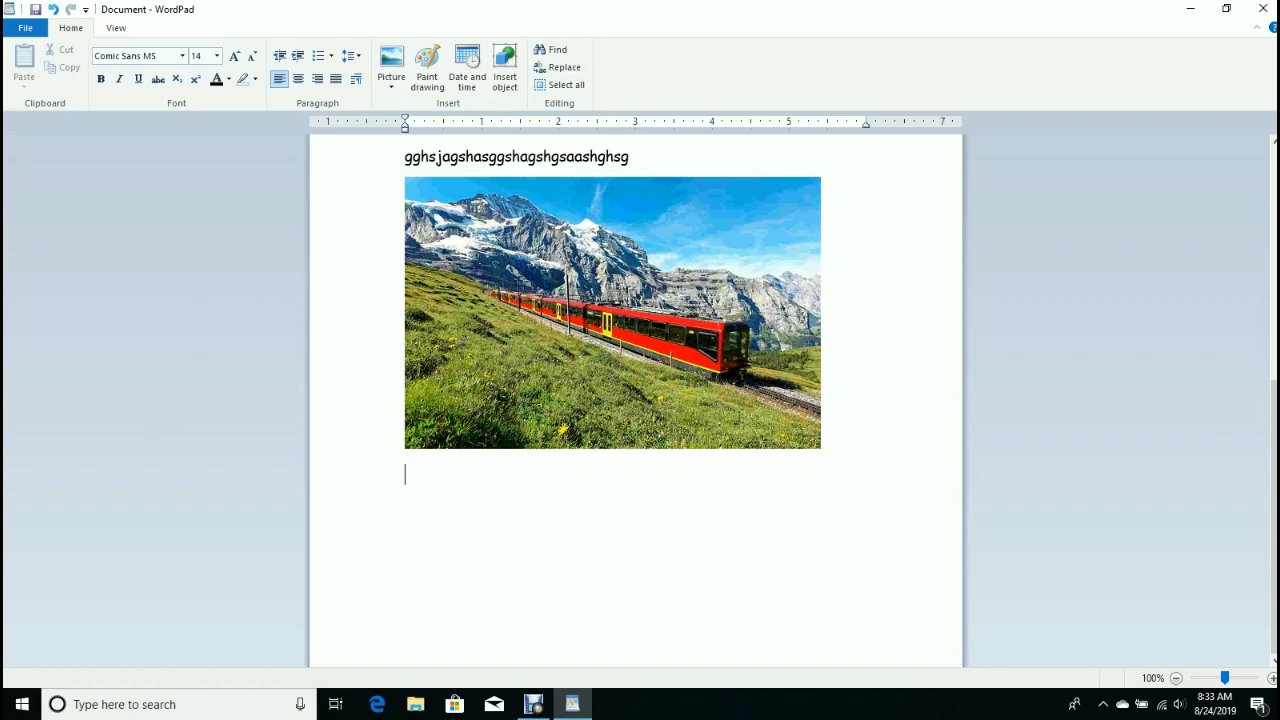
Insert the date in the long 'Saturday, August 24, 2019' format below the train photo.
{"action": "left_click", "coordinate": [478, 62]}
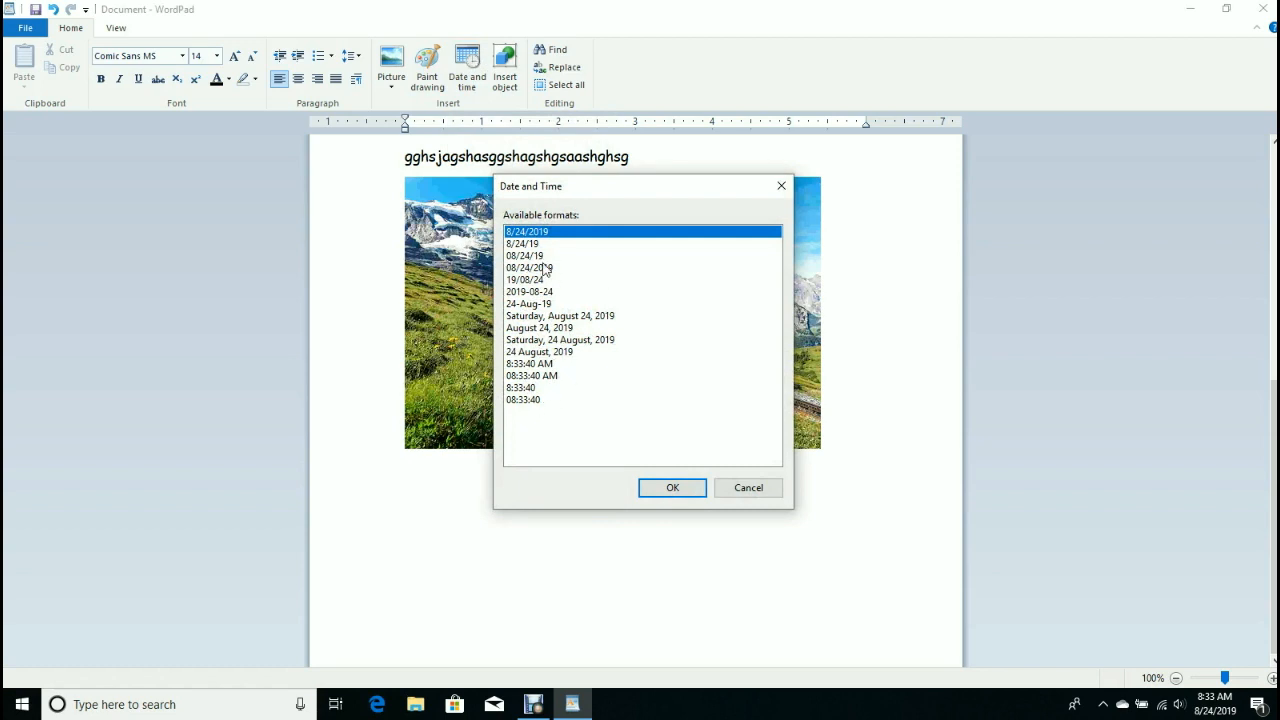
{"action": "left_click", "coordinate": [570, 316]}
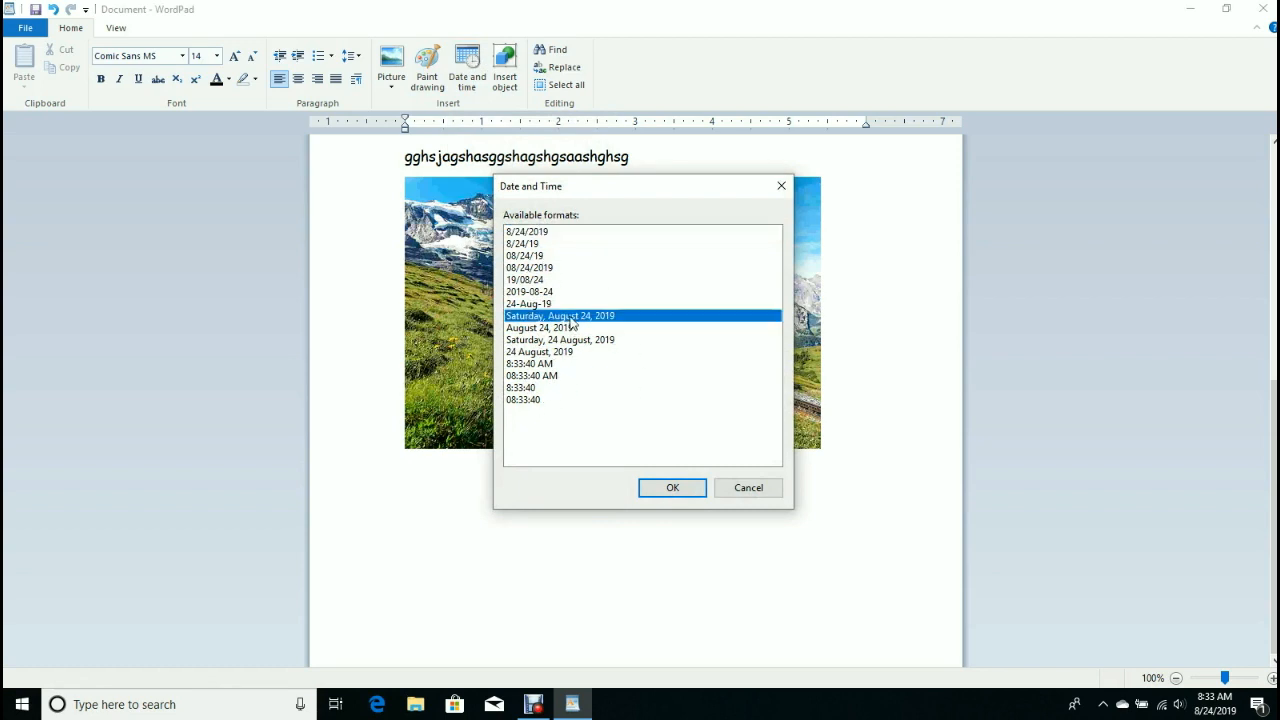
{"action": "left_click", "coordinate": [672, 488]}
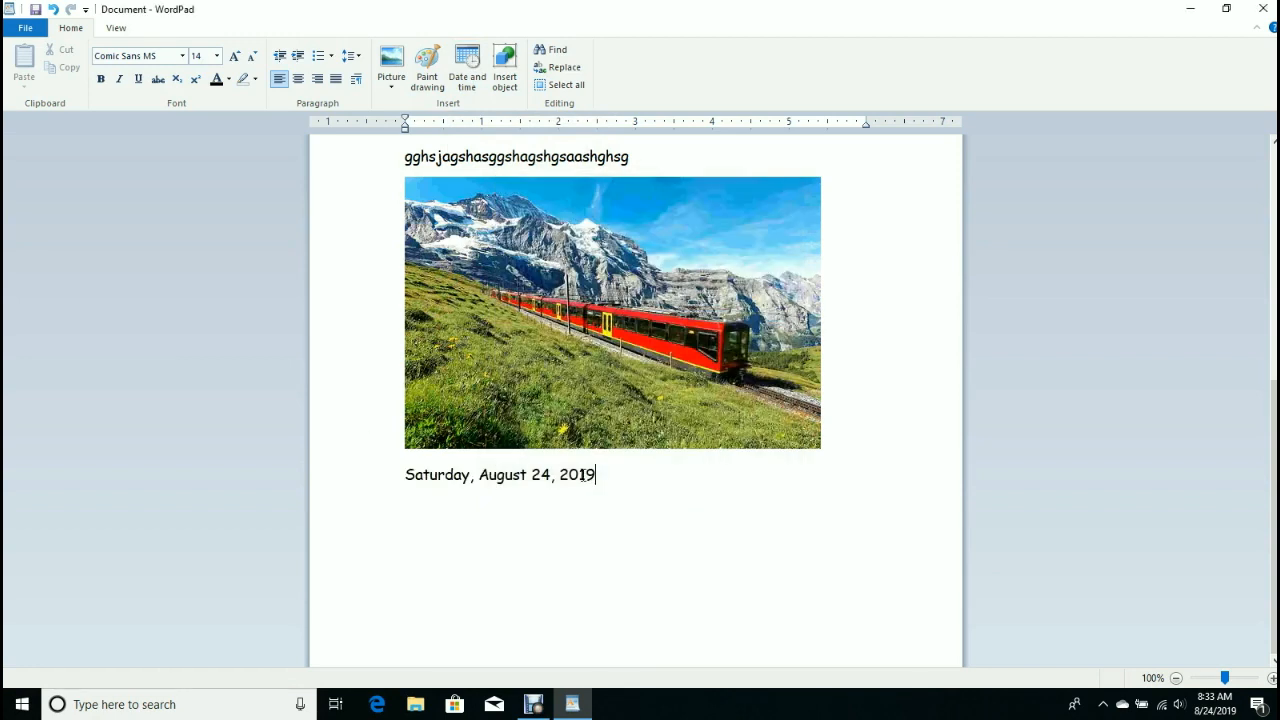